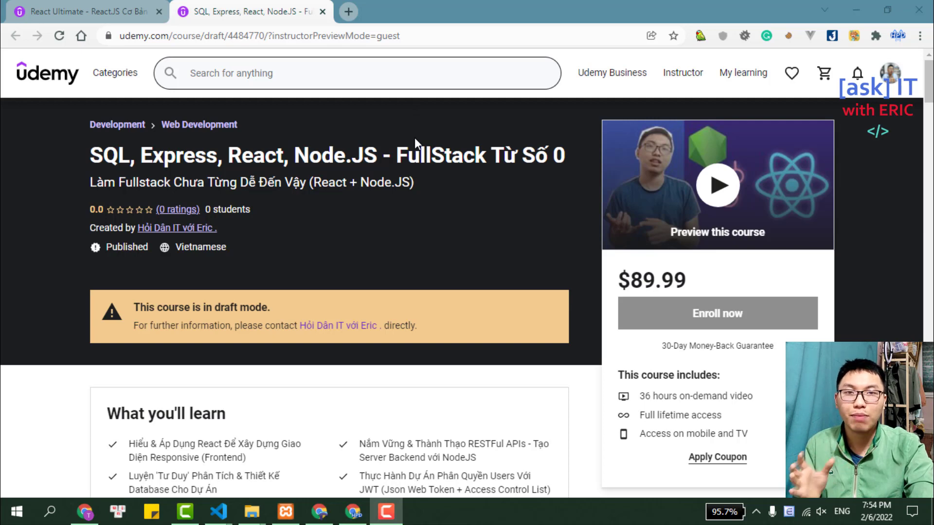
- Scroll to What you'll learn and Course content, listing 7 sections and 79 lectures
{"action": "scroll", "coordinate": [416, 140], "scroll_direction": "down", "scroll_amount": 4}
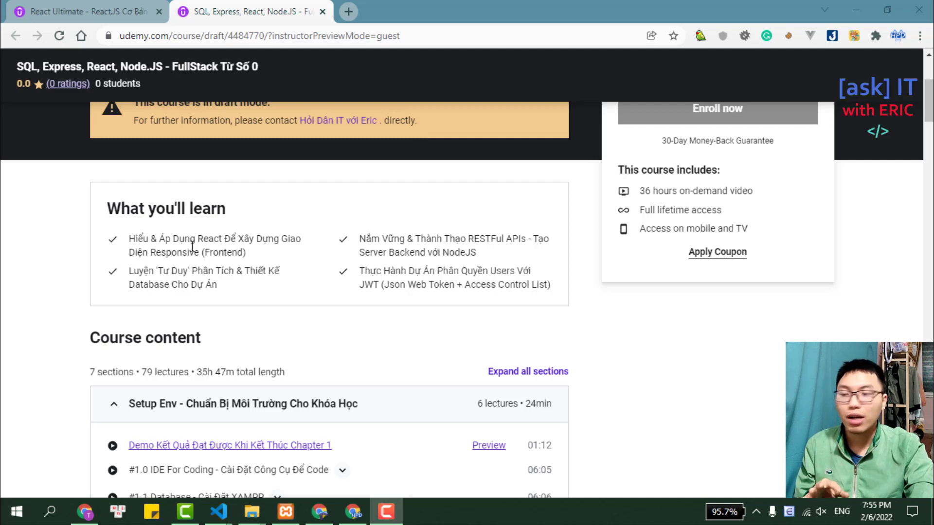
{"action": "left_click_drag", "start_coordinate": [263, 250], "coordinate": [129, 241]}
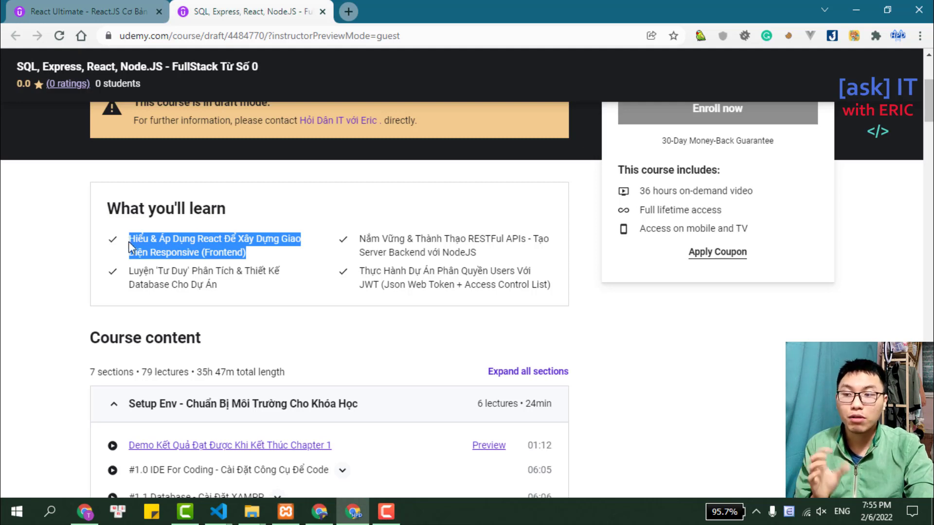
{"action": "left_click_drag", "start_coordinate": [366, 237], "coordinate": [512, 257]}
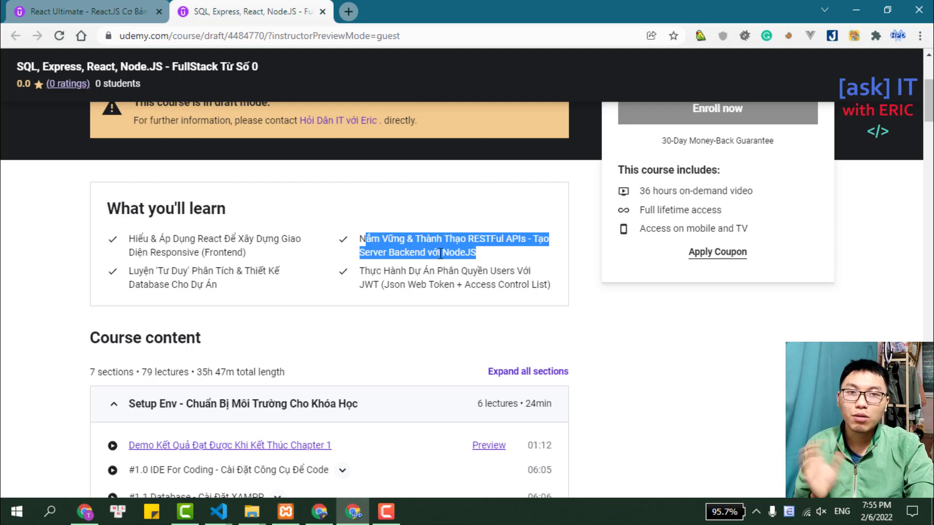
{"action": "left_click", "coordinate": [218, 284]}
{"action": "left_click_drag", "start_coordinate": [218, 284], "coordinate": [148, 271]}
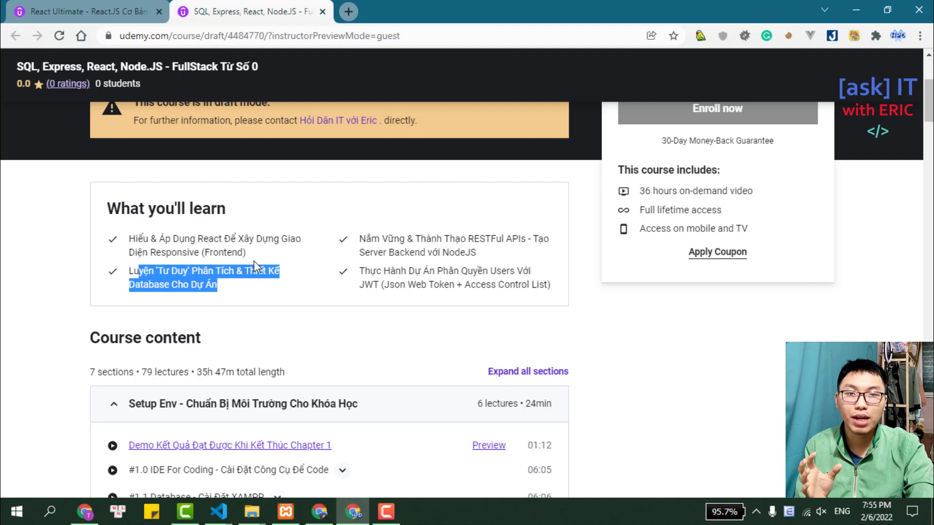
{"action": "left_click_drag", "start_coordinate": [248, 252], "coordinate": [197, 252]}
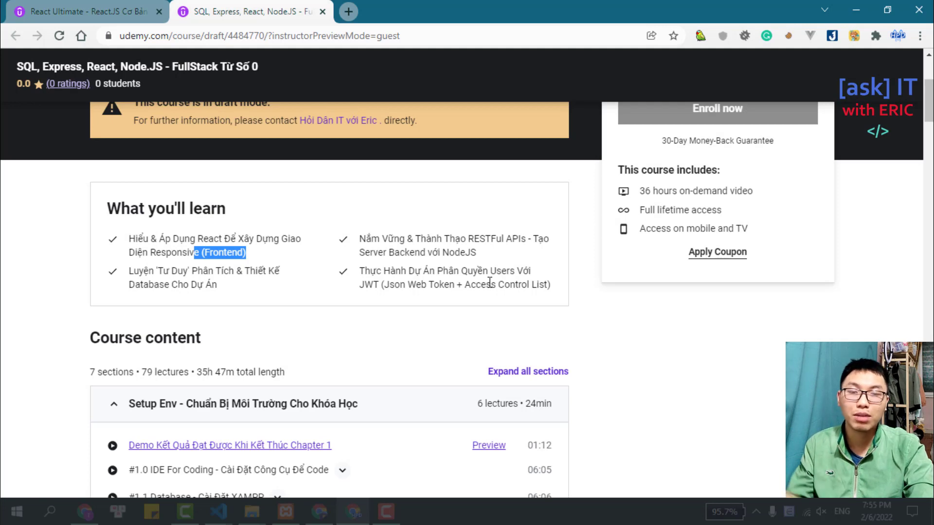
- Highlight the 79 lectures and 35h 47m total length, then scroll to the Node.JS chapter
{"action": "scroll", "coordinate": [483, 273], "scroll_direction": "down", "scroll_amount": 3}
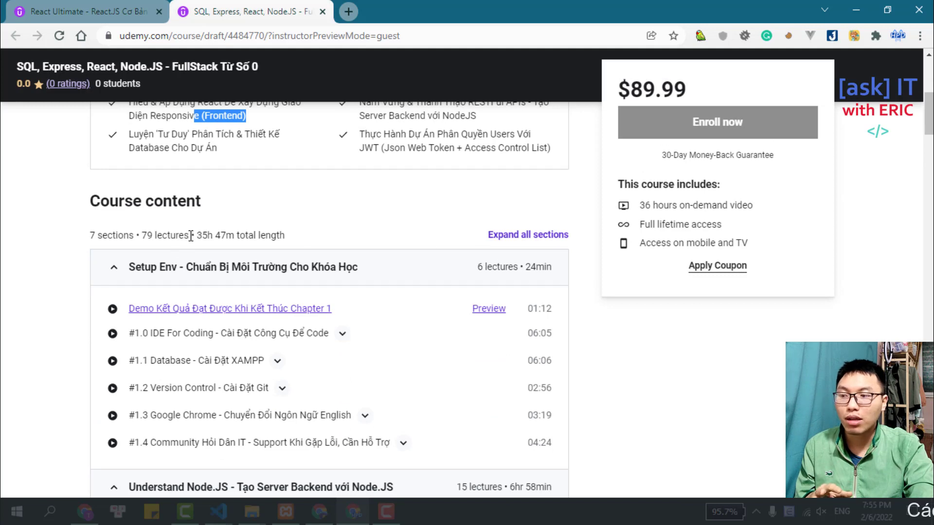
{"action": "left_click_drag", "start_coordinate": [190, 236], "coordinate": [146, 233]}
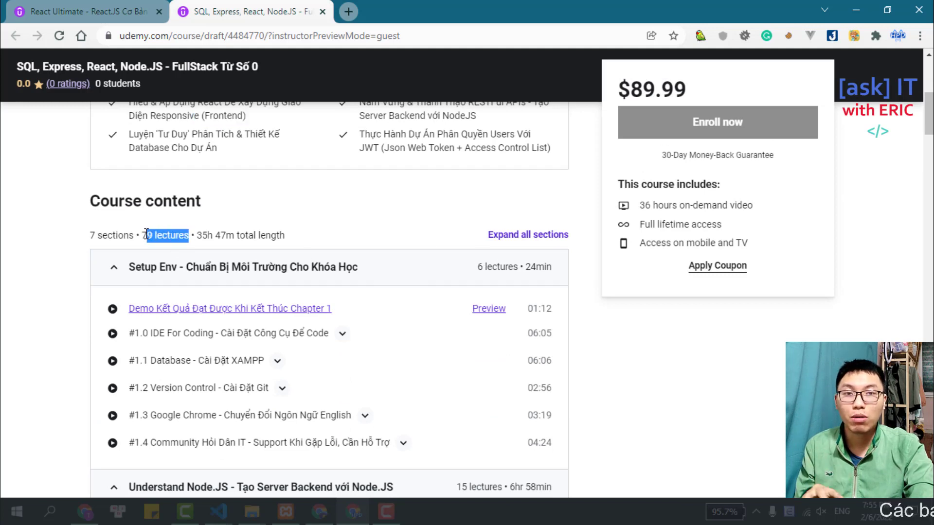
{"action": "left_click_drag", "start_coordinate": [197, 236], "coordinate": [272, 240]}
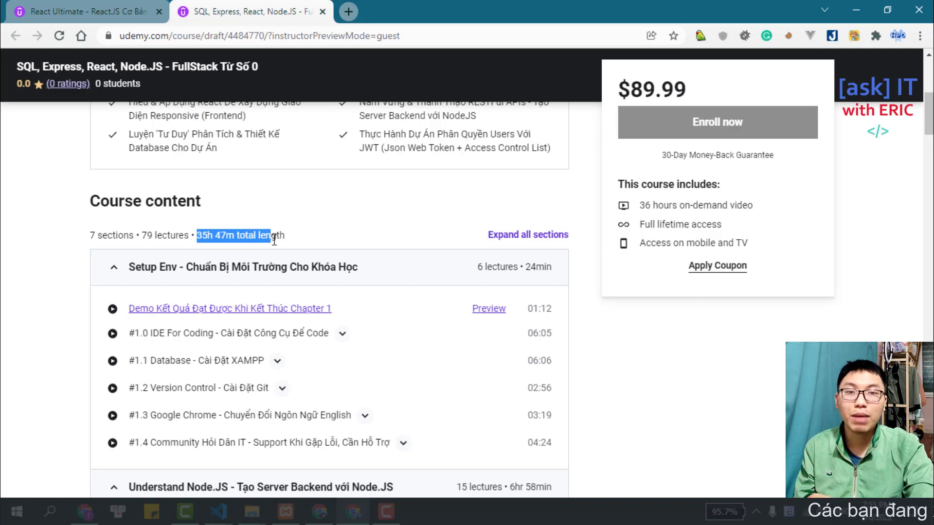
{"action": "scroll", "coordinate": [383, 293], "scroll_direction": "down", "scroll_amount": 3}
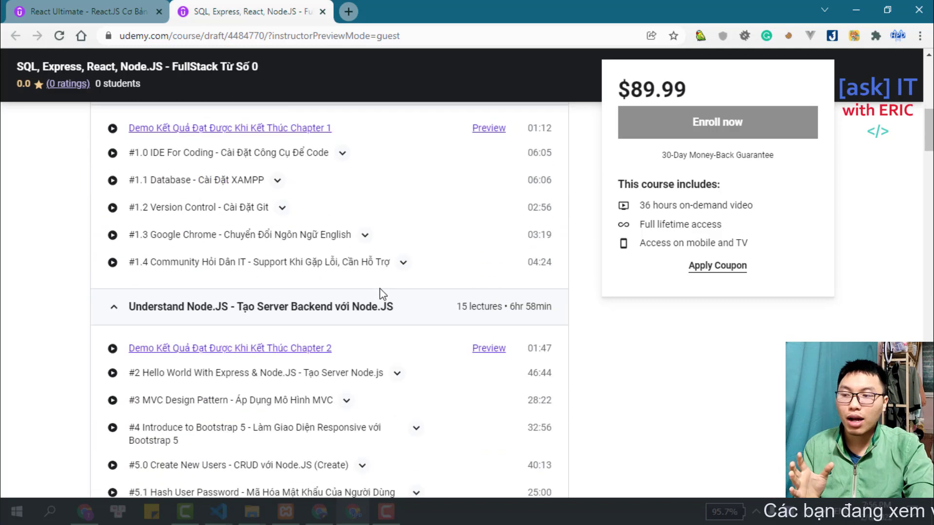
{"action": "scroll", "coordinate": [382, 293], "scroll_direction": "down", "scroll_amount": 1}
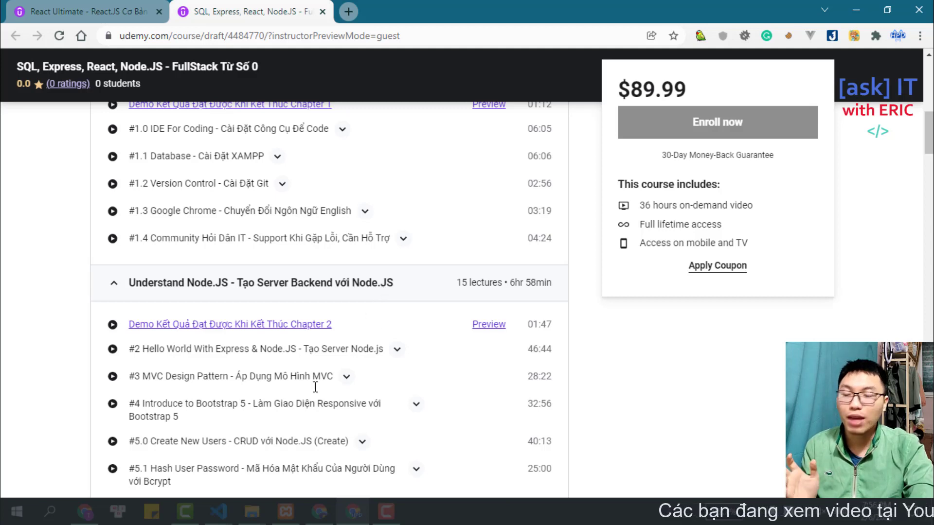
{"action": "mouse_move", "coordinate": [319, 512]}
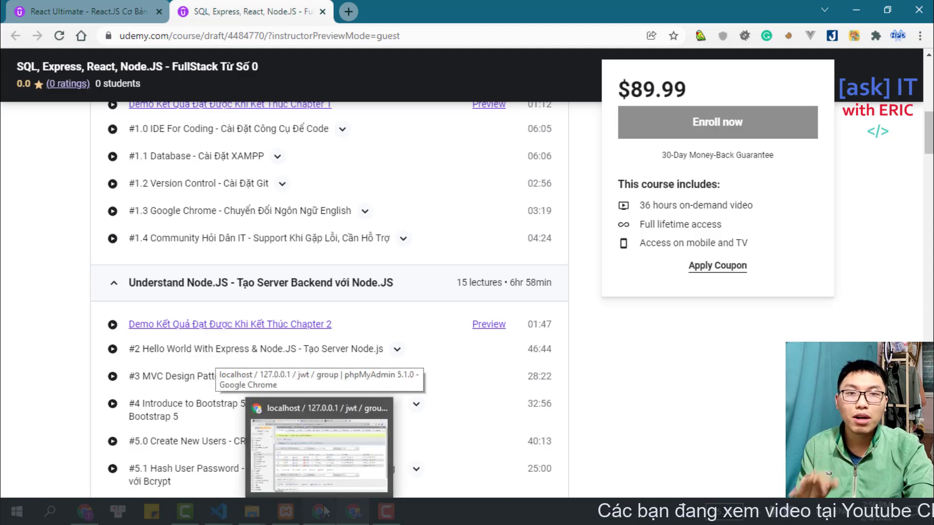
{"action": "left_click", "coordinate": [325, 510]}
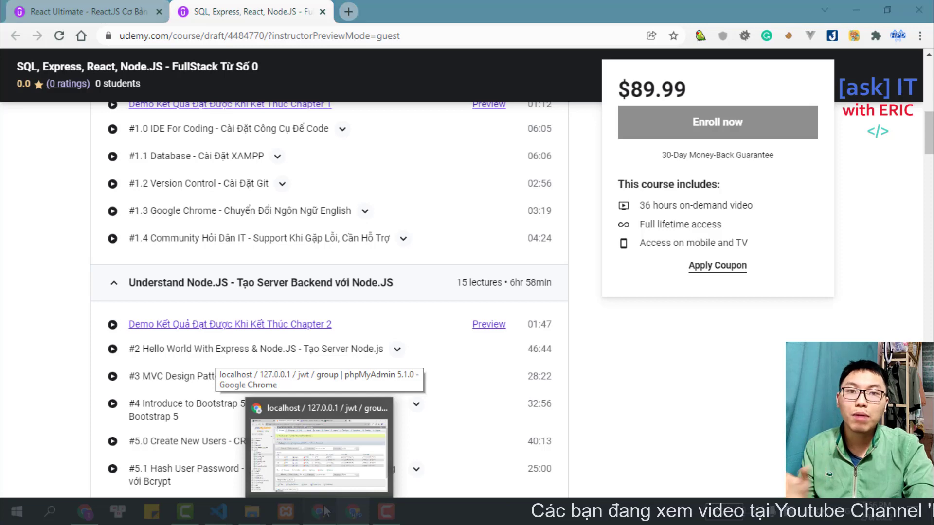
- In the React App tab, log out through the account settings menu
{"action": "left_click", "coordinate": [42, 10]}
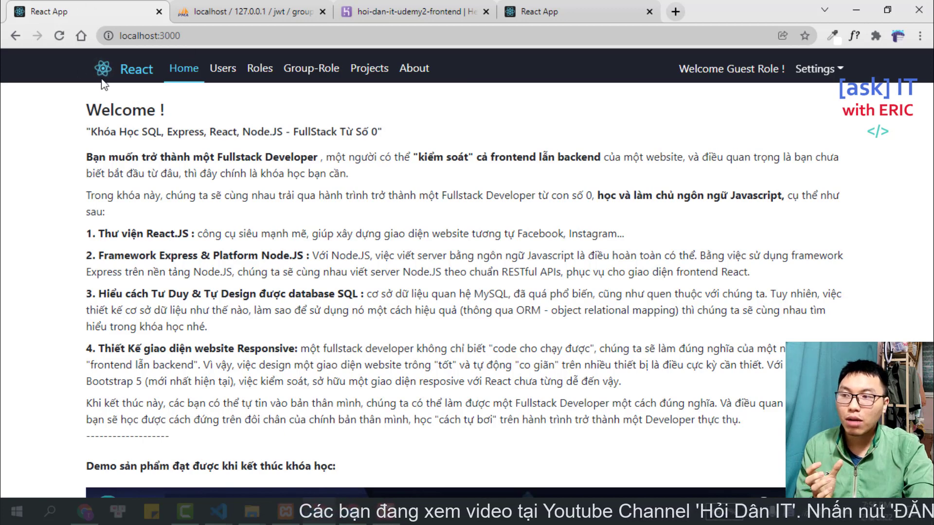
{"action": "left_click", "coordinate": [830, 74]}
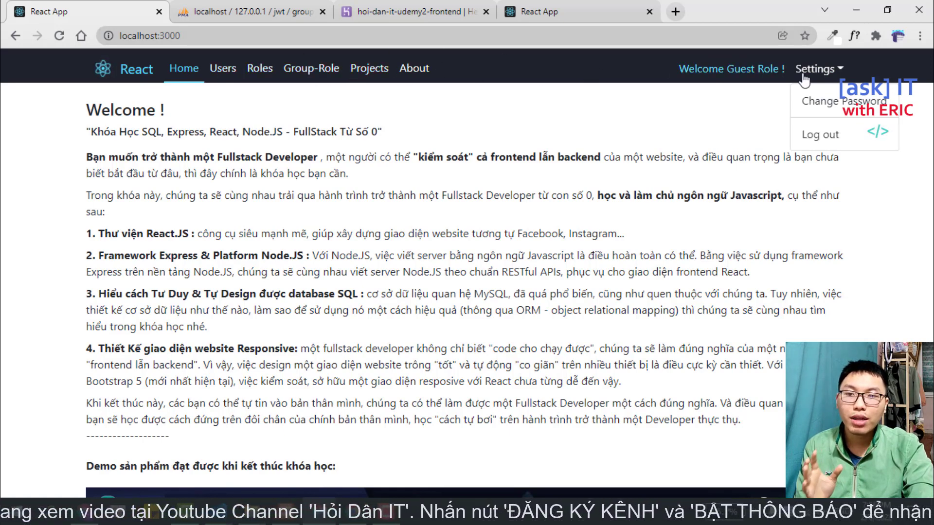
{"action": "left_click", "coordinate": [832, 71]}
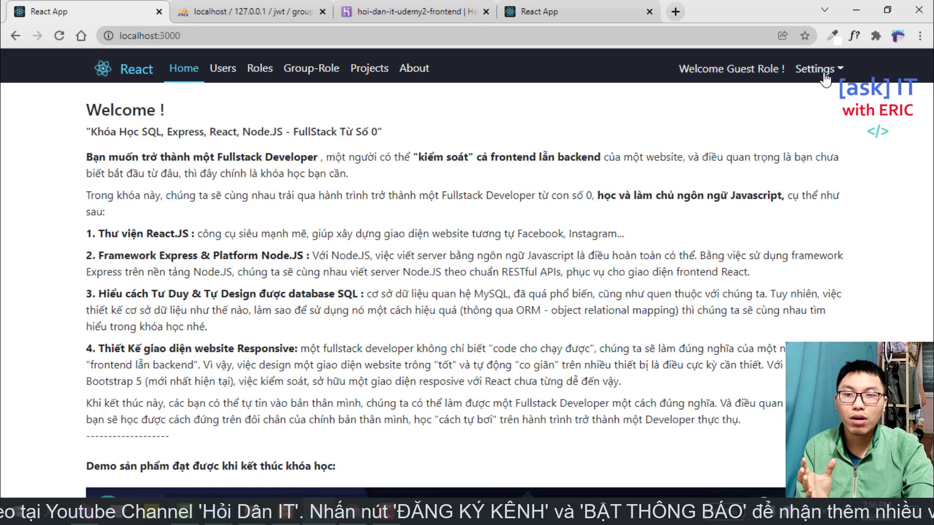
{"action": "left_click", "coordinate": [826, 71]}
{"action": "left_click", "coordinate": [819, 129]}
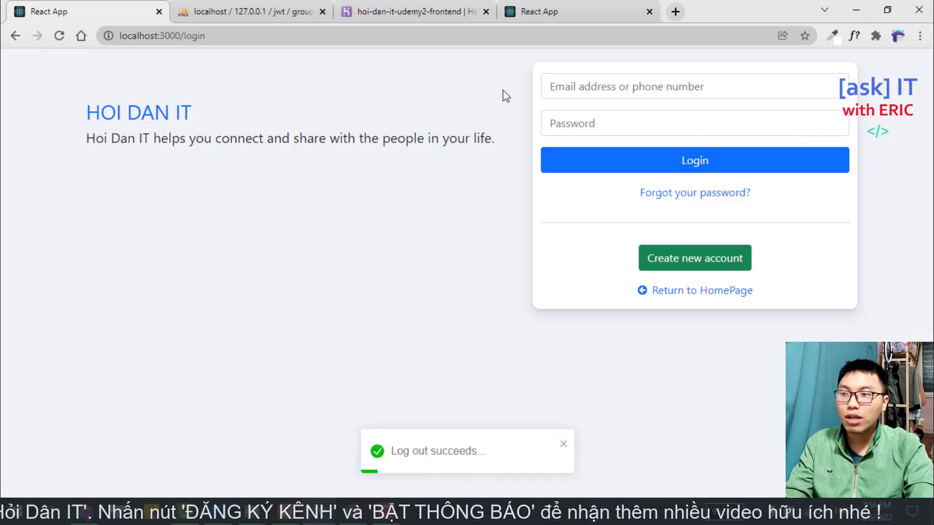
- Visit the Create new account page and return to the login page
{"action": "left_click", "coordinate": [107, 35]}
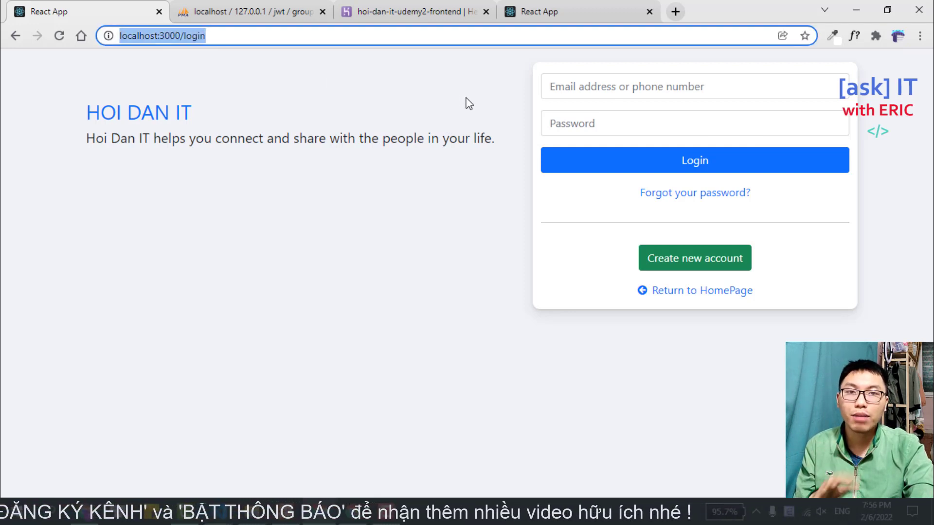
{"action": "left_click", "coordinate": [694, 257]}
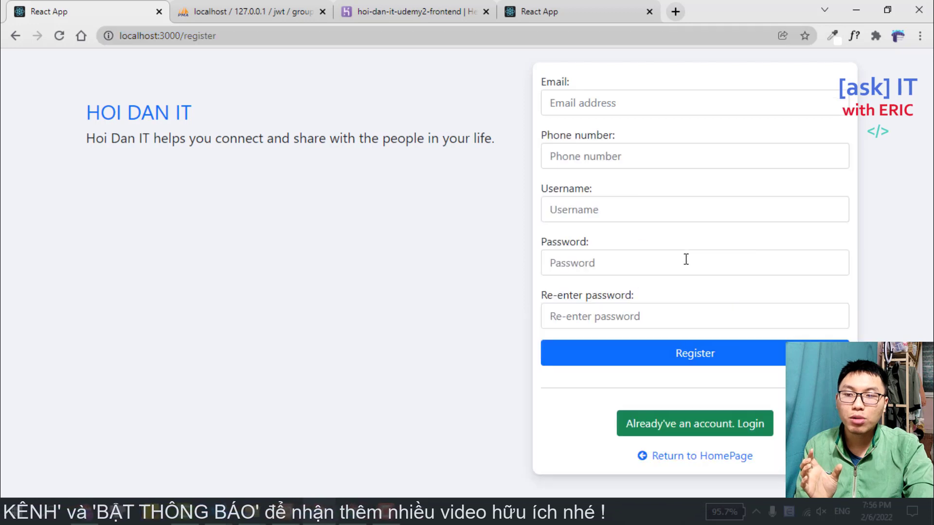
{"action": "left_click", "coordinate": [690, 431]}
- Inspect the login page in DevTools and emulate it on an iPhone 5/SE screen
{"action": "right_click", "coordinate": [414, 285]}
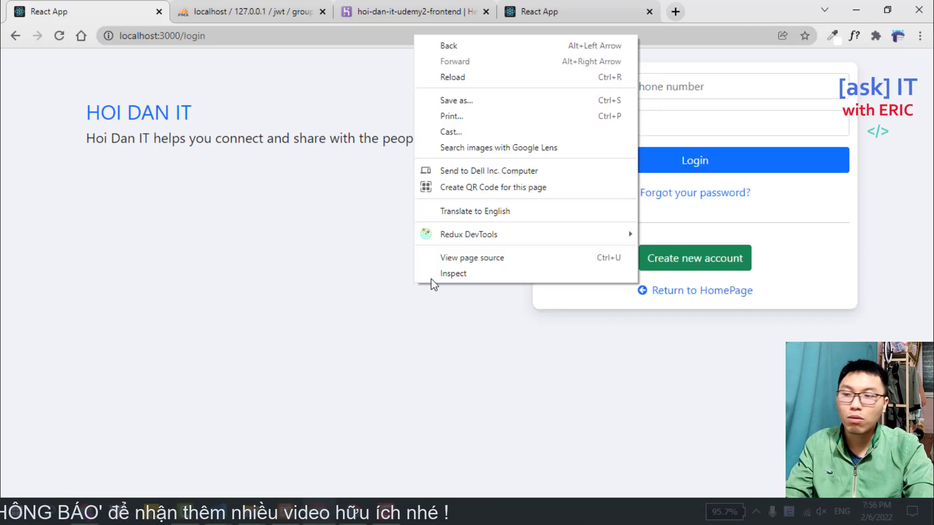
{"action": "left_click", "coordinate": [434, 275]}
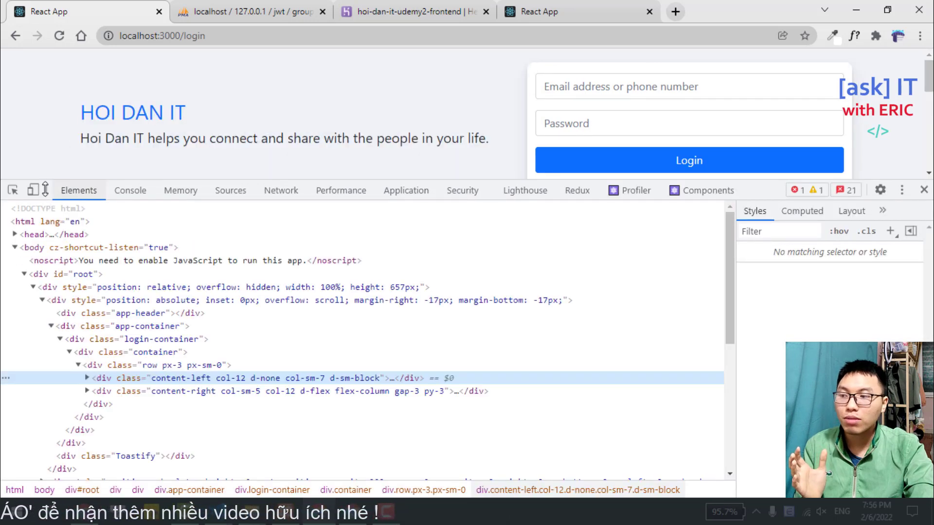
{"action": "left_click", "coordinate": [32, 191]}
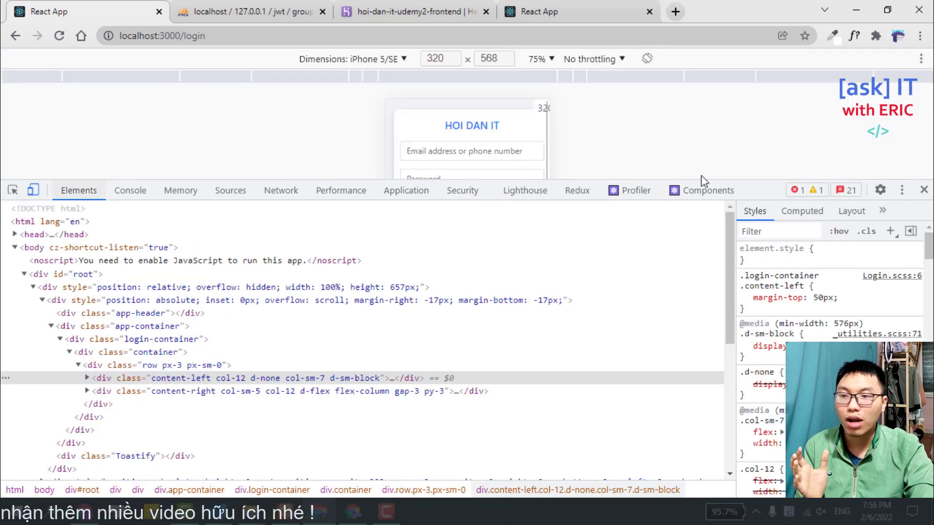
{"action": "left_click_drag", "start_coordinate": [755, 179], "coordinate": [758, 375]}
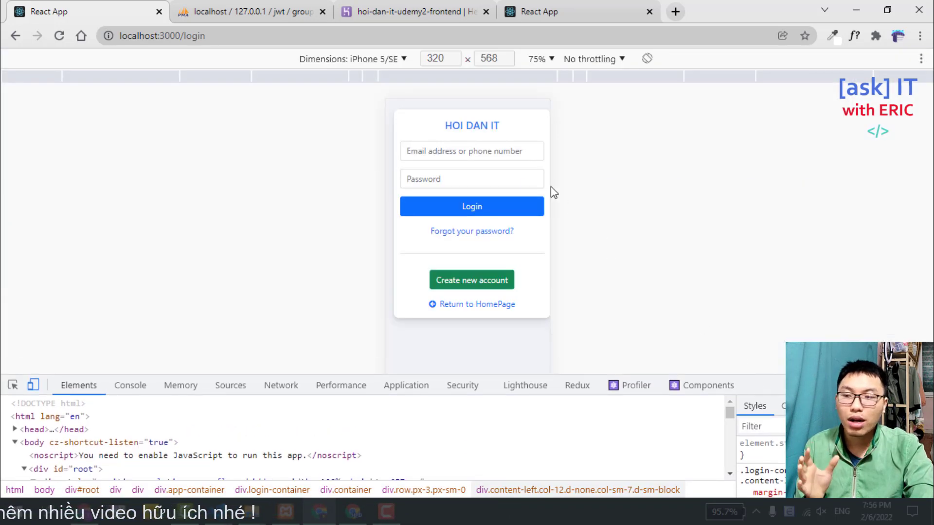
{"action": "left_click", "coordinate": [403, 58]}
{"action": "left_click", "coordinate": [631, 113]}
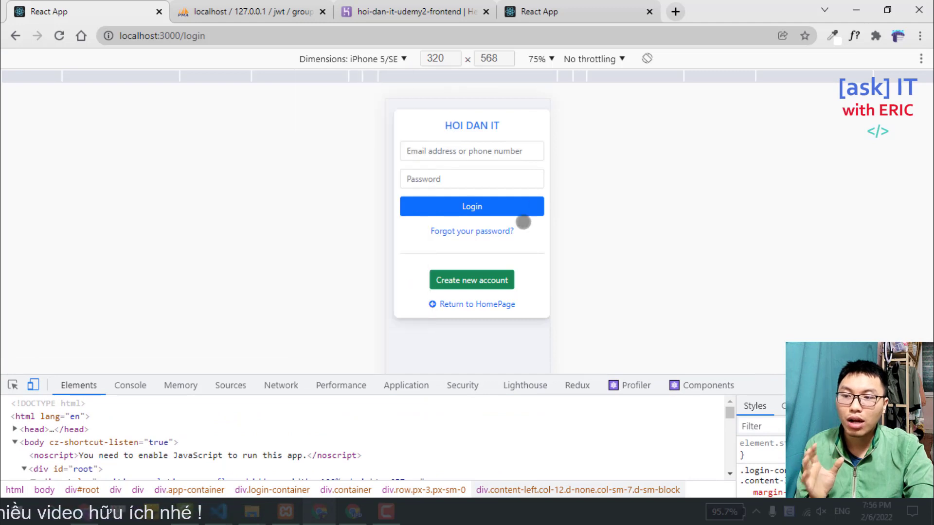
{"action": "left_click", "coordinate": [395, 59]}
{"action": "left_click", "coordinate": [340, 80]}
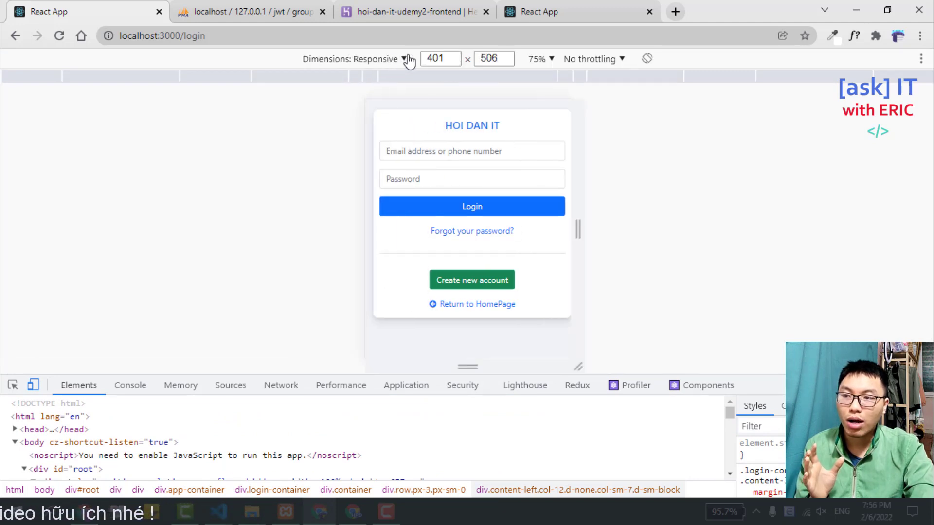
{"action": "left_click", "coordinate": [379, 63]}
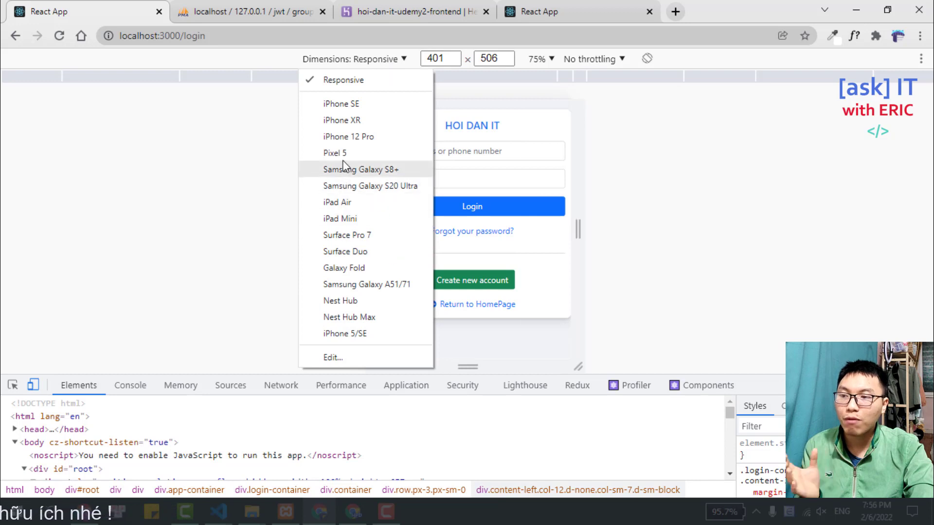
{"action": "left_click", "coordinate": [355, 333]}
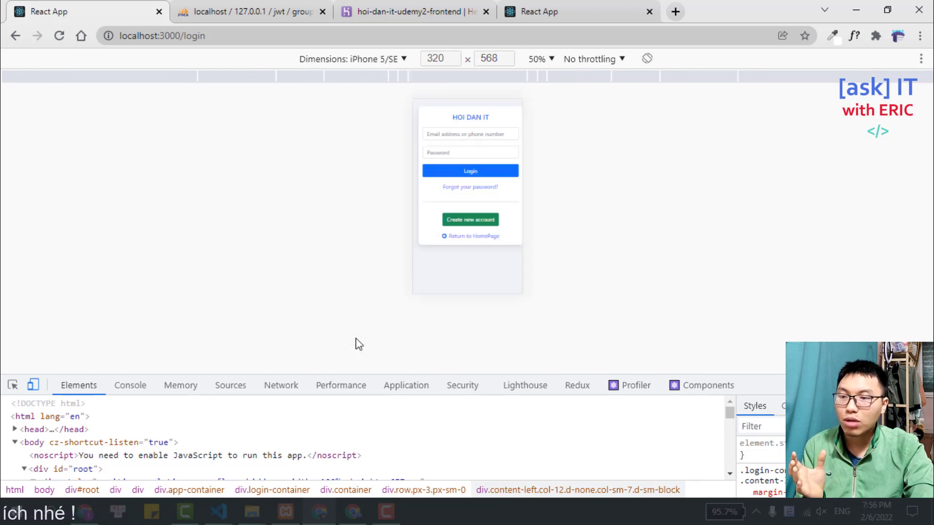
- Set emulation zoom to 100% and scroll through the register page's phone layout
{"action": "left_click", "coordinate": [551, 61]}
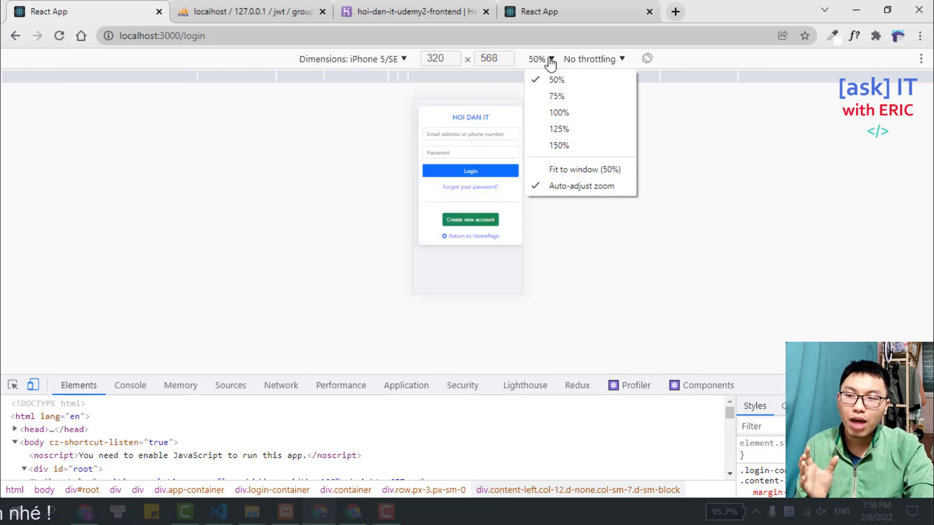
{"action": "left_click", "coordinate": [562, 112]}
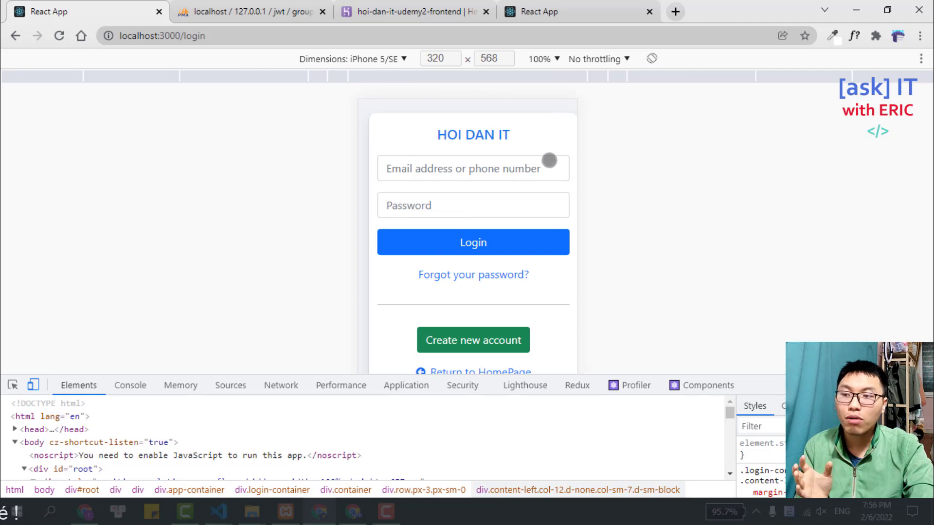
{"action": "scroll", "coordinate": [536, 184], "scroll_direction": "down", "scroll_amount": 2}
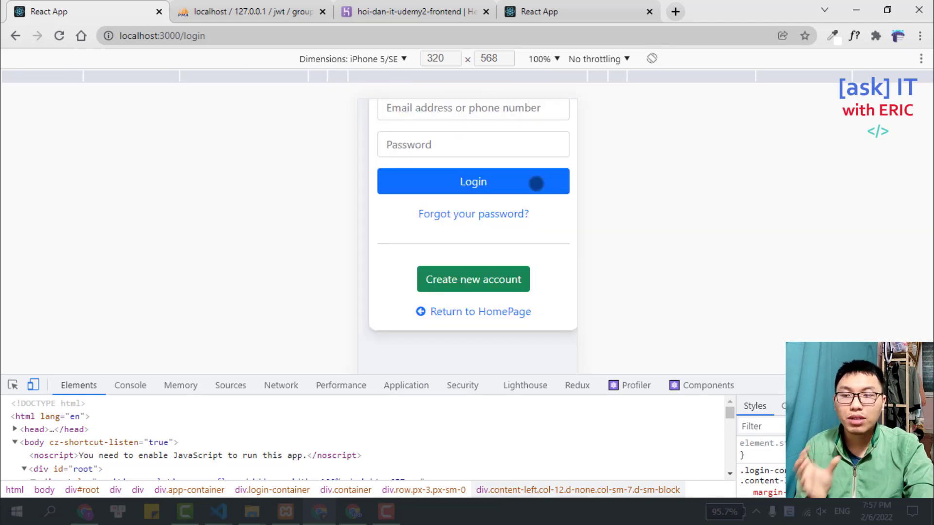
{"action": "scroll", "coordinate": [536, 183], "scroll_direction": "up", "scroll_amount": 2}
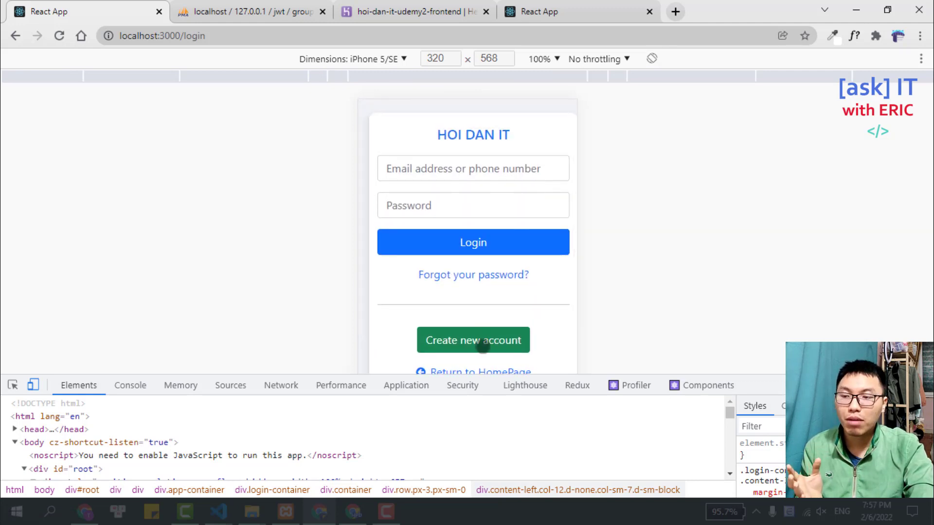
{"action": "left_click", "coordinate": [482, 344]}
{"action": "scroll", "coordinate": [477, 179], "scroll_direction": "down", "scroll_amount": 2}
{"action": "scroll", "coordinate": [516, 187], "scroll_direction": "up", "scroll_amount": 2}
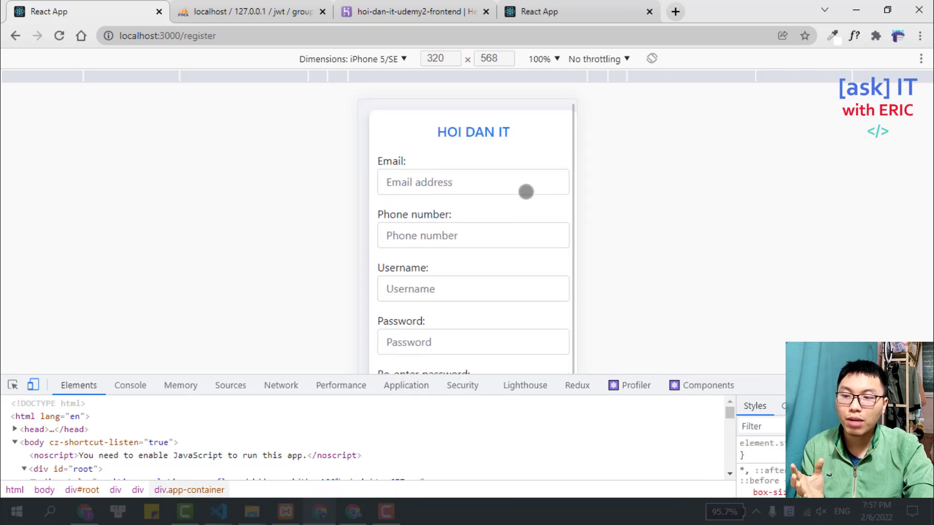
{"action": "scroll", "coordinate": [495, 196], "scroll_direction": "down", "scroll_amount": 2}
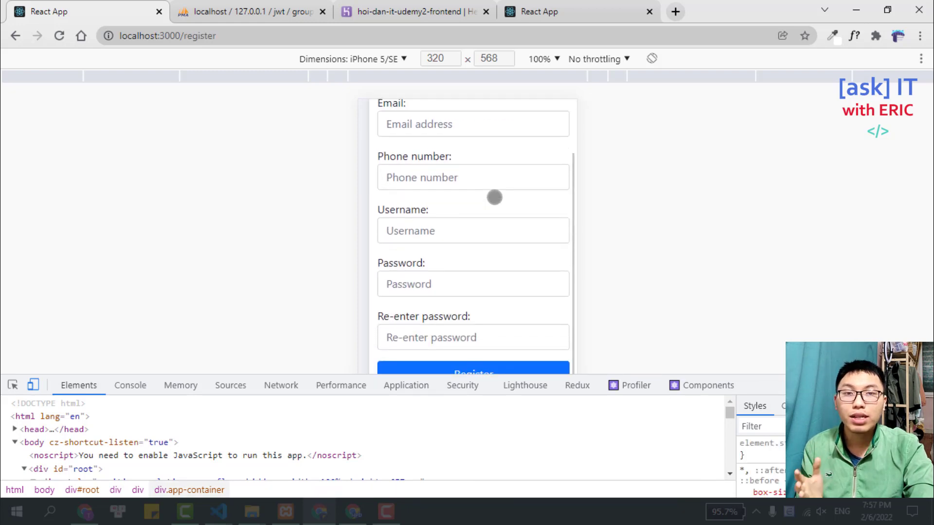
- Widen a Responsive viewport to desktop width, turn off emulation, and return to Login
{"action": "left_click", "coordinate": [373, 63]}
{"action": "left_click", "coordinate": [369, 84]}
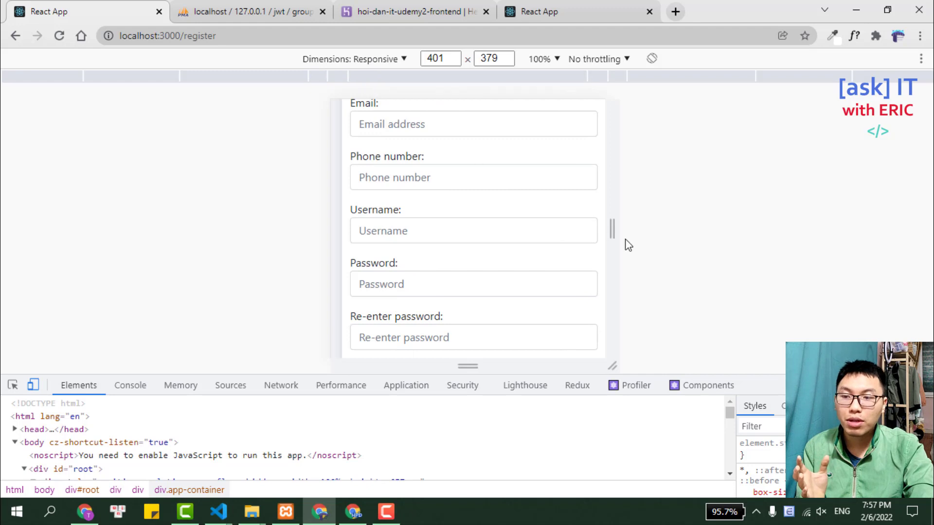
{"action": "mouse_move", "coordinate": [630, 233]}
{"action": "left_mouse_down"}
{"action": "mouse_move", "coordinate": [856, 234]}
{"action": "mouse_move", "coordinate": [625, 247]}
{"action": "left_mouse_up"}
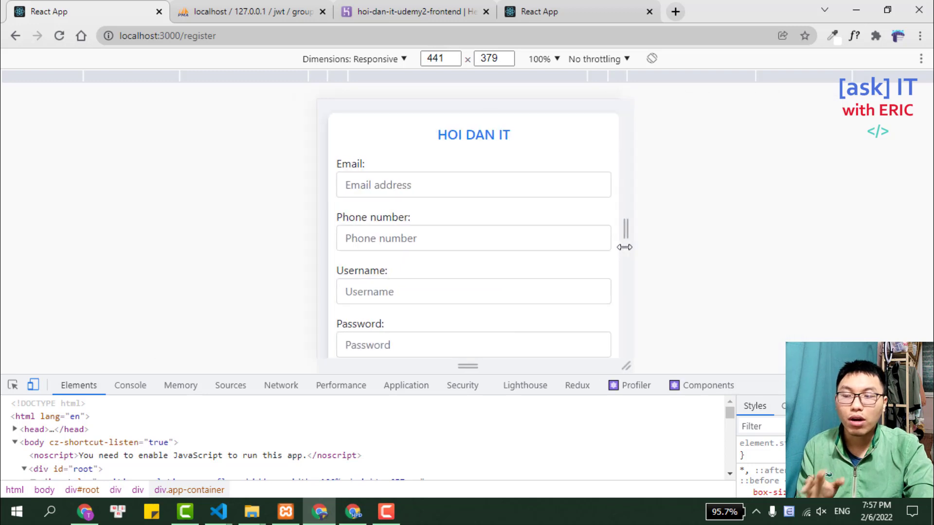
{"action": "left_click", "coordinate": [30, 387]}
{"action": "scroll", "coordinate": [650, 223], "scroll_direction": "down", "scroll_amount": 3}
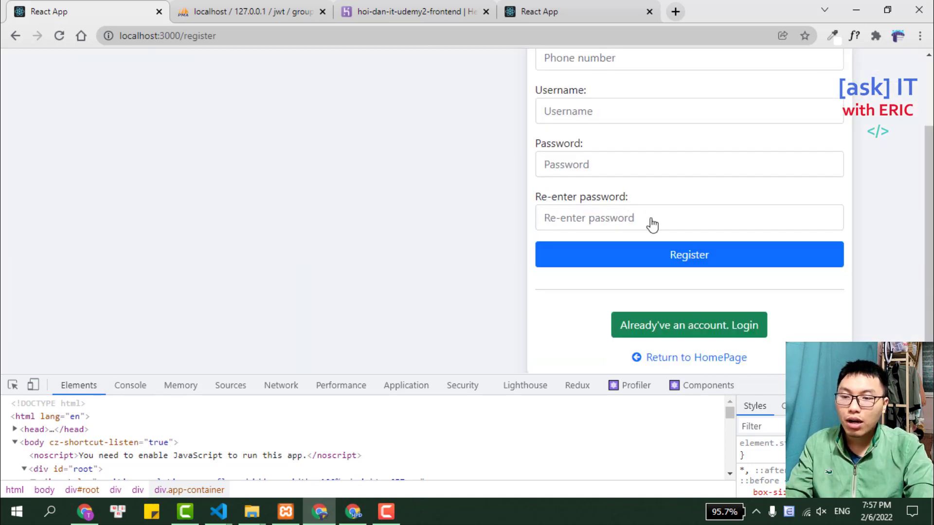
{"action": "left_click", "coordinate": [650, 301]}
{"action": "scroll", "coordinate": [623, 194], "scroll_direction": "up", "scroll_amount": 3}
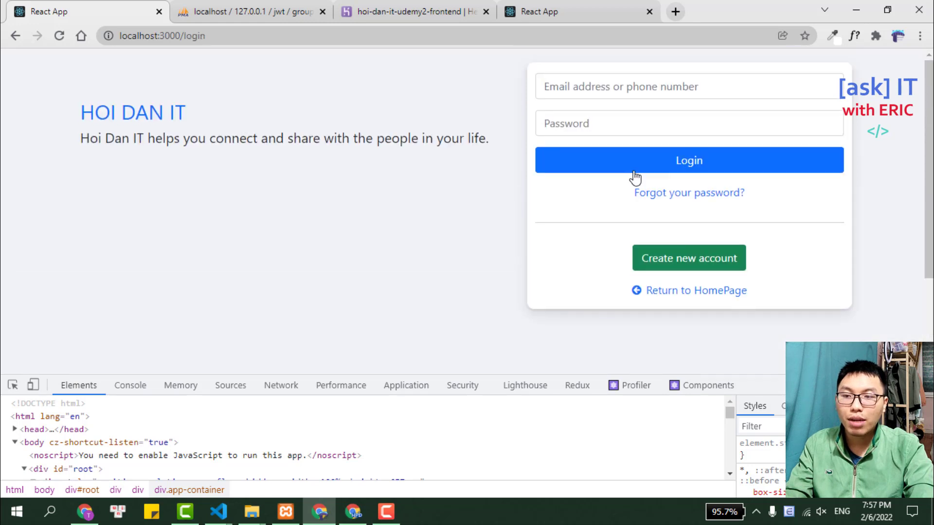
- Start entering the guest account's e-mail on the login form, then switch to phpMyAdmin's group table
{"action": "left_click", "coordinate": [587, 87]}
{"action": "type", "text": "guest@"}
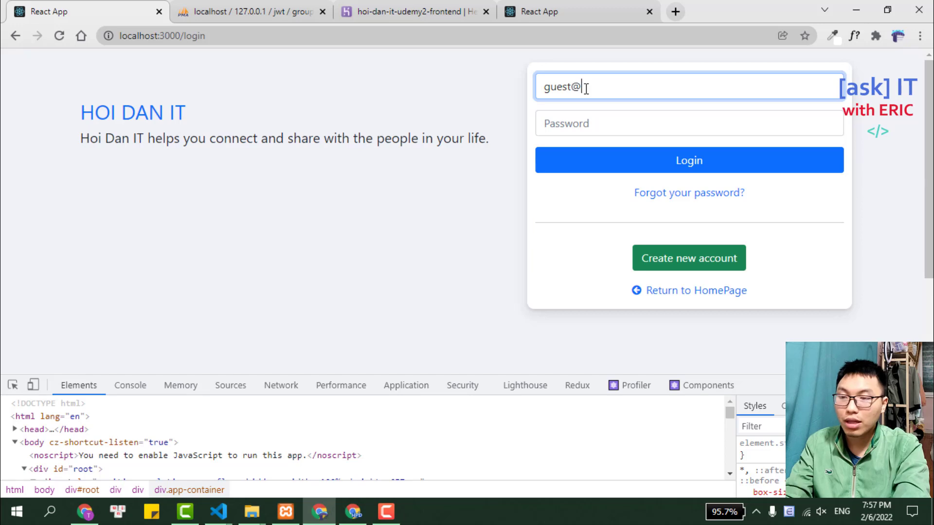
{"action": "type", "text": "co"}
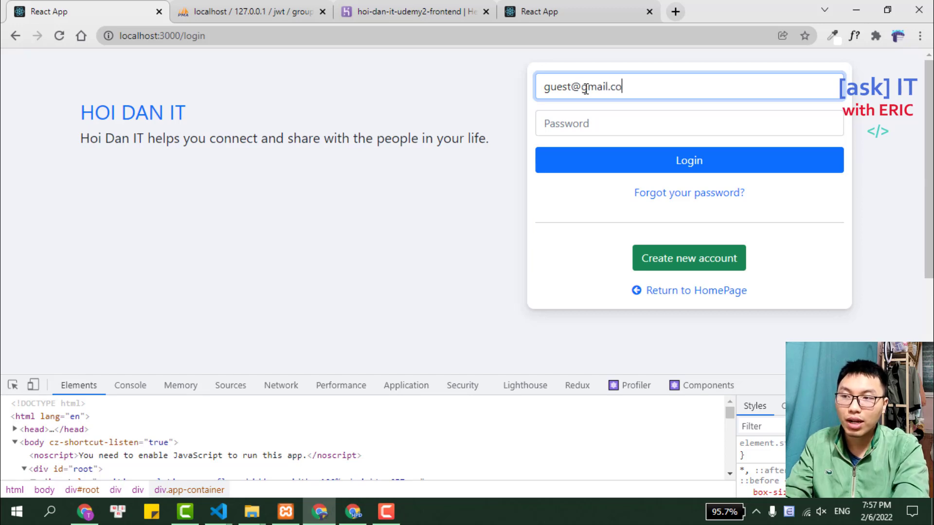
{"action": "left_click", "coordinate": [306, 6]}
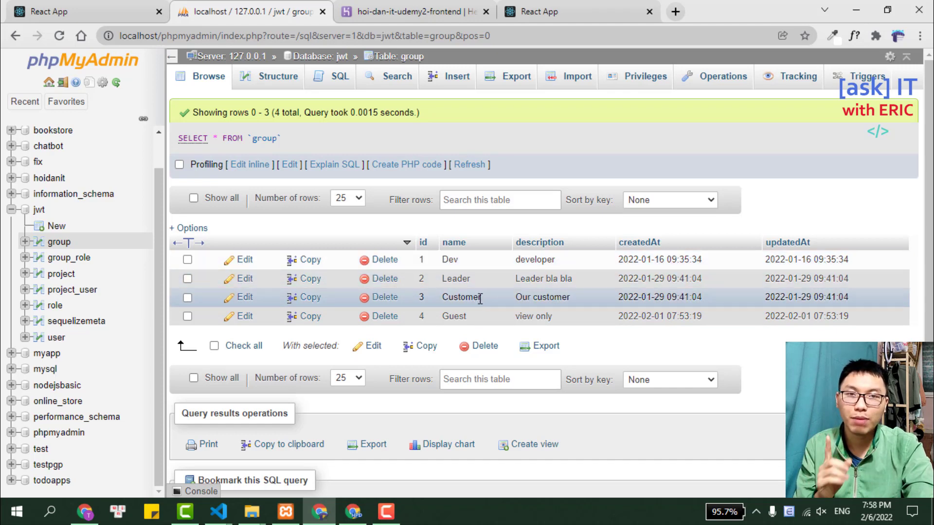
- Log in as the guest with the account password, decline saving it, and close DevTools
{"action": "left_click", "coordinate": [535, 12]}
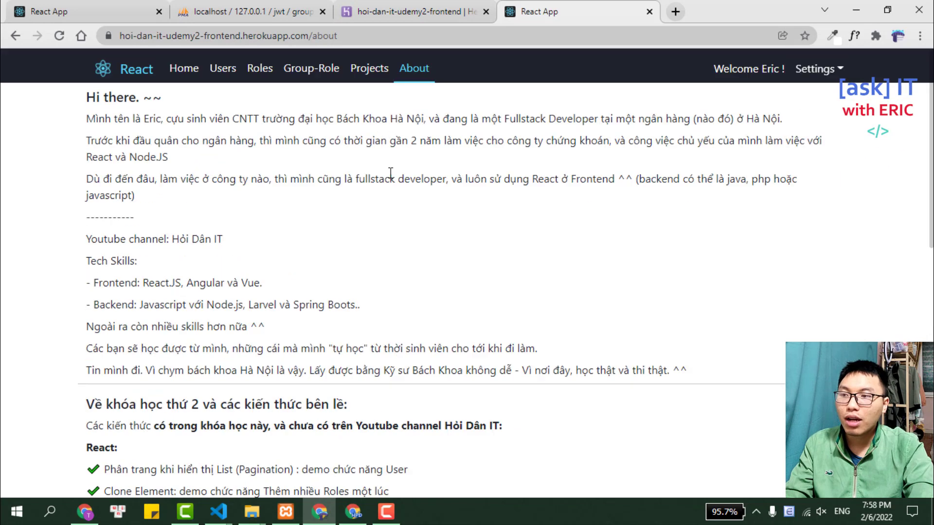
{"action": "left_click", "coordinate": [114, 11]}
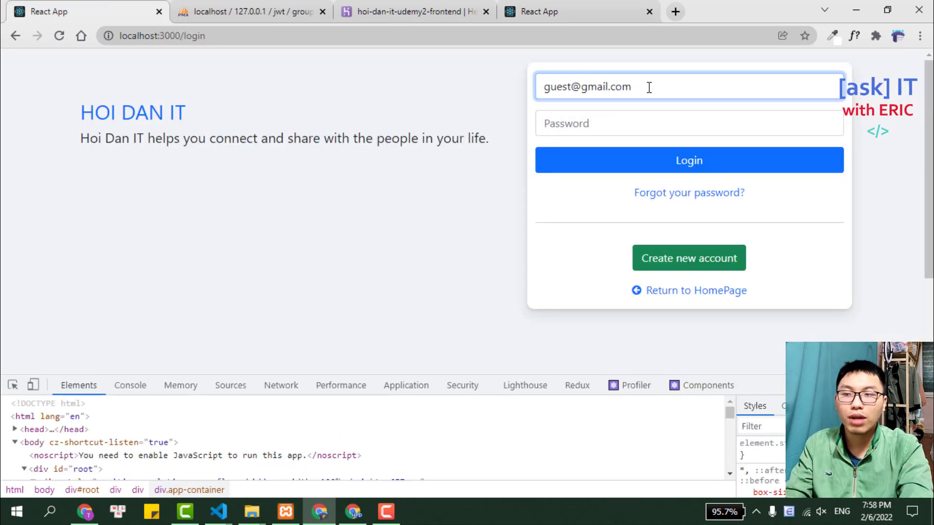
{"action": "key", "text": "Tab"}
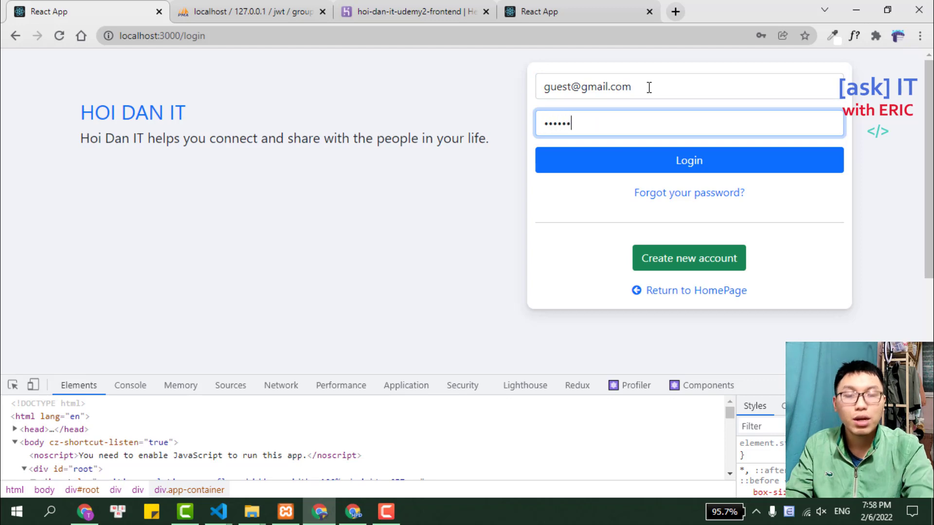
{"action": "key", "text": "Return"}
{"action": "left_click", "coordinate": [587, 232]}
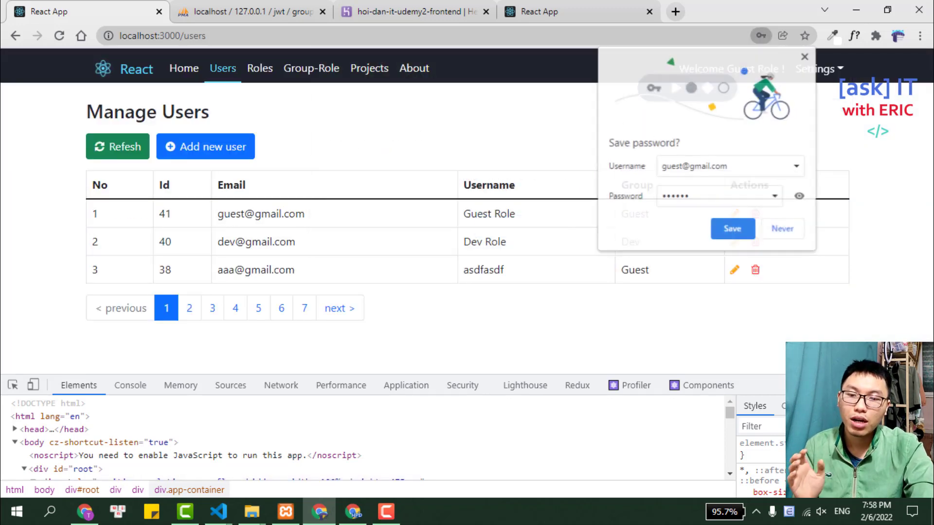
{"action": "left_click", "coordinate": [784, 231]}
{"action": "key", "text": "F12"}
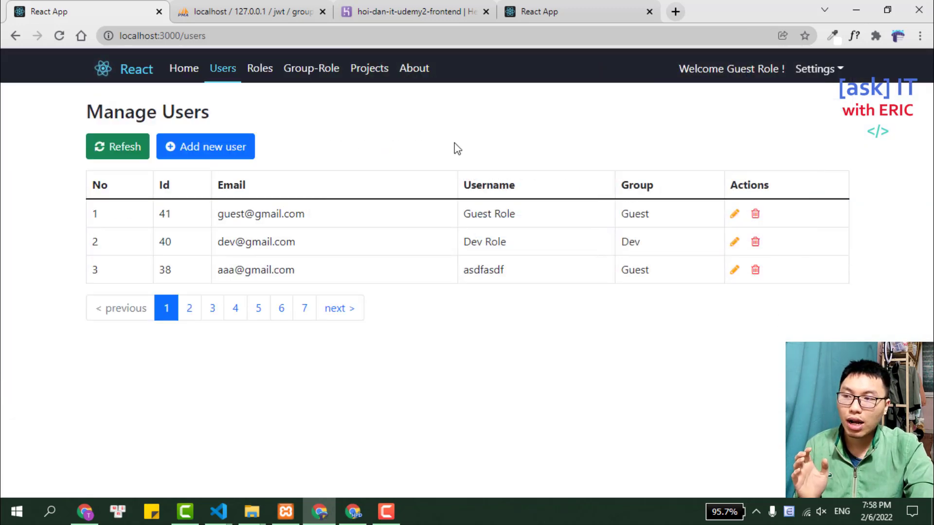
- Go from the Manage Users page to the Roles page
{"action": "scroll", "coordinate": [511, 126], "scroll_direction": "down", "scroll_amount": 3}
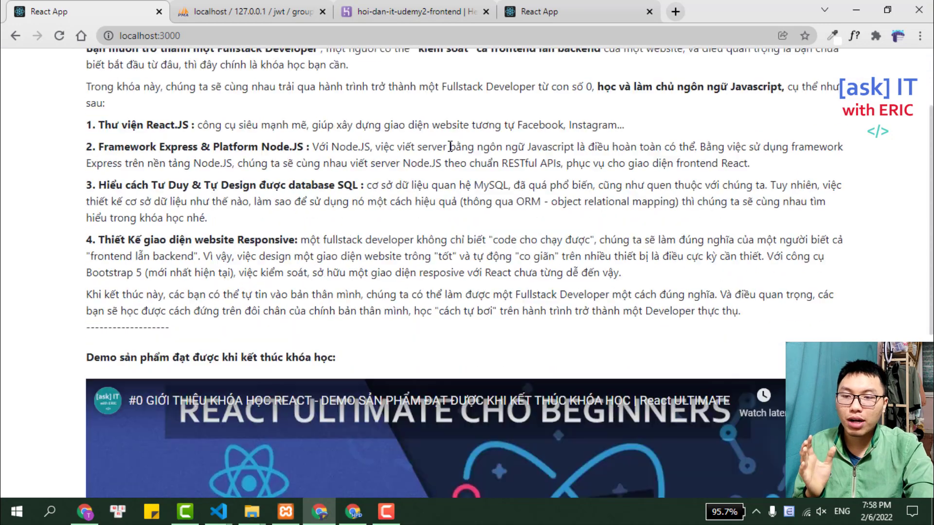
{"action": "scroll", "coordinate": [312, 119], "scroll_direction": "down", "scroll_amount": 2}
{"action": "scroll", "coordinate": [312, 120], "scroll_direction": "up", "scroll_amount": 3}
{"action": "scroll", "coordinate": [341, 127], "scroll_direction": "up", "scroll_amount": 2}
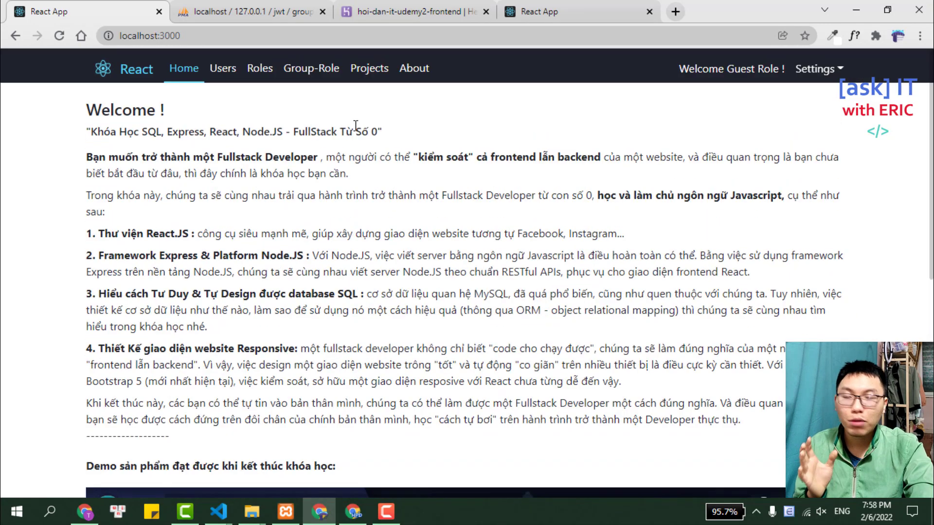
{"action": "left_click", "coordinate": [214, 82]}
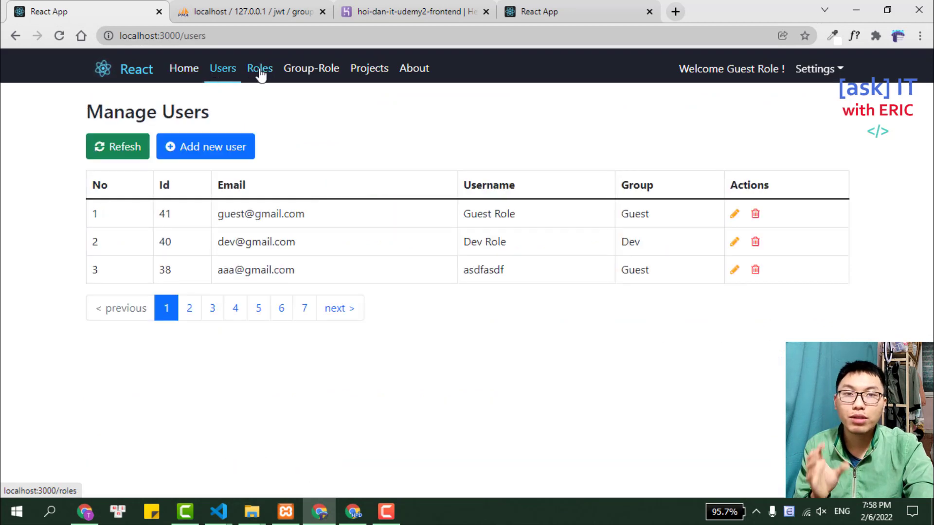
{"action": "left_click", "coordinate": [262, 74]}
- Highlight the /role/assign-to-group and /role/read URLs with their descriptions
{"action": "scroll", "coordinate": [301, 167], "scroll_direction": "down", "scroll_amount": 3}
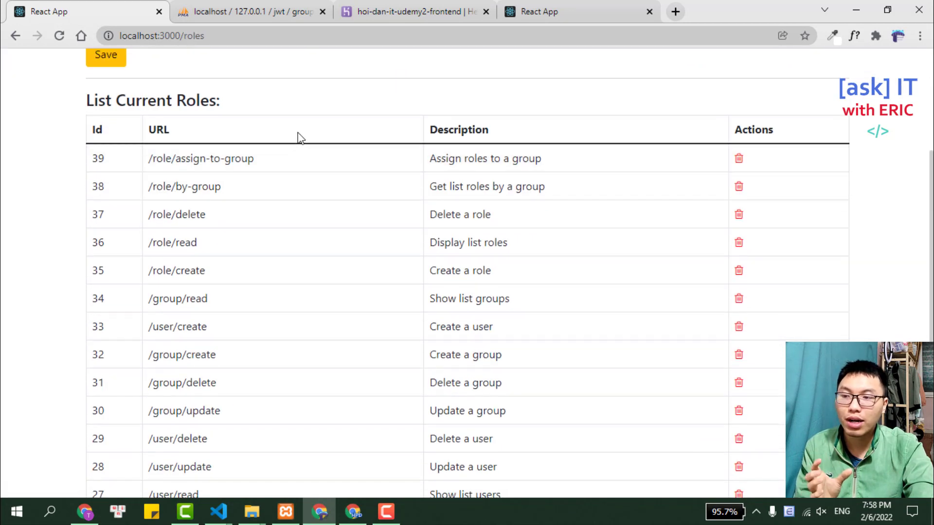
{"action": "left_click_drag", "start_coordinate": [265, 160], "coordinate": [145, 159]}
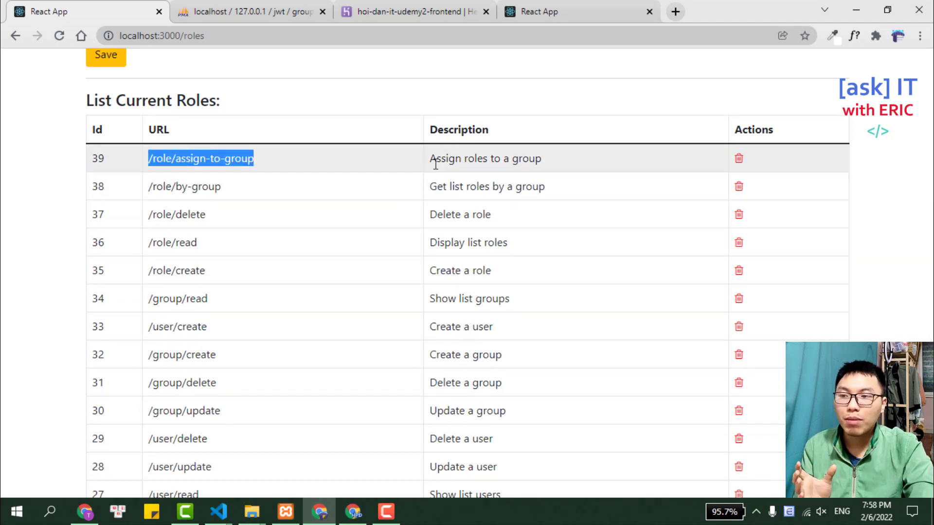
{"action": "left_click_drag", "start_coordinate": [431, 158], "coordinate": [569, 163]}
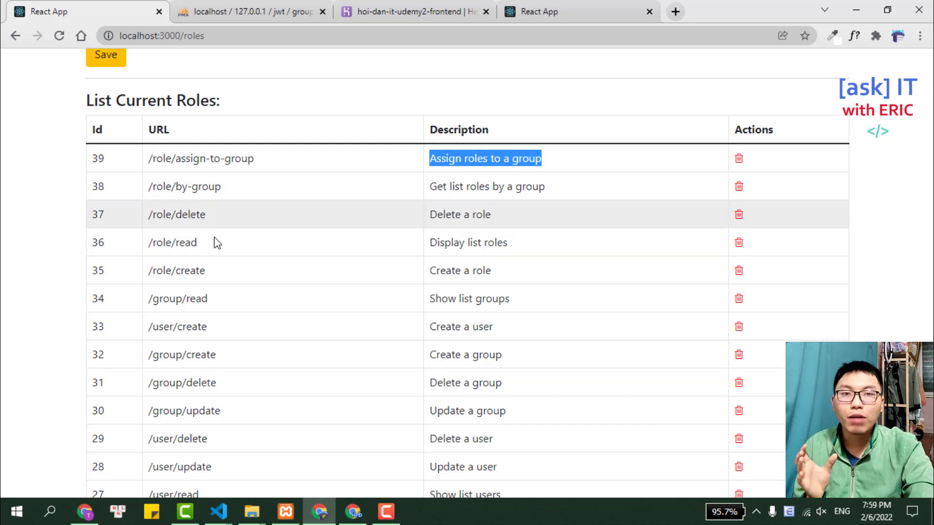
{"action": "left_click_drag", "start_coordinate": [202, 251], "coordinate": [142, 248]}
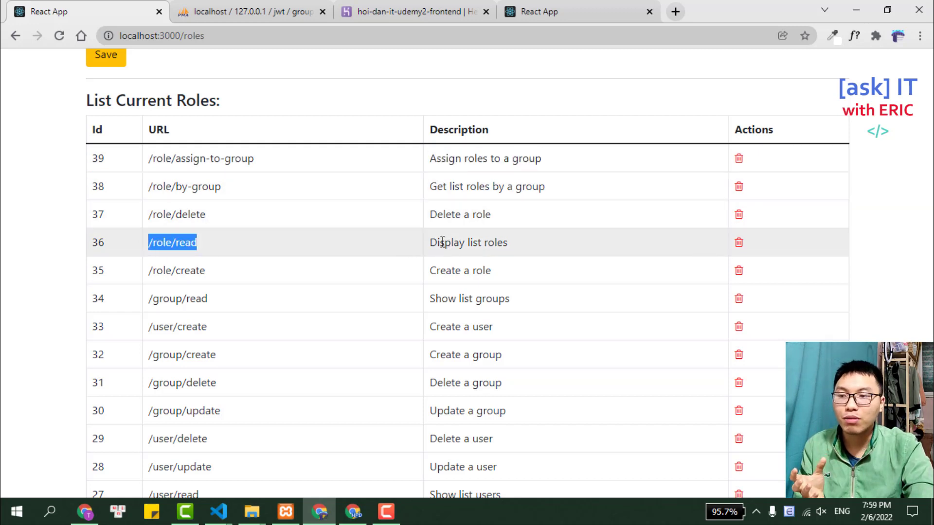
{"action": "left_click_drag", "start_coordinate": [429, 243], "coordinate": [537, 241]}
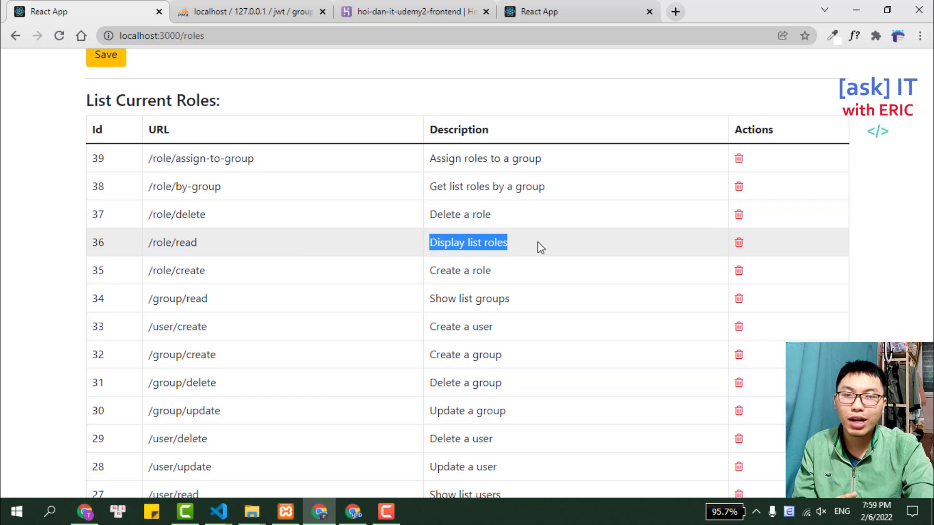
{"action": "scroll", "coordinate": [244, 330], "scroll_direction": "down", "scroll_amount": 1}
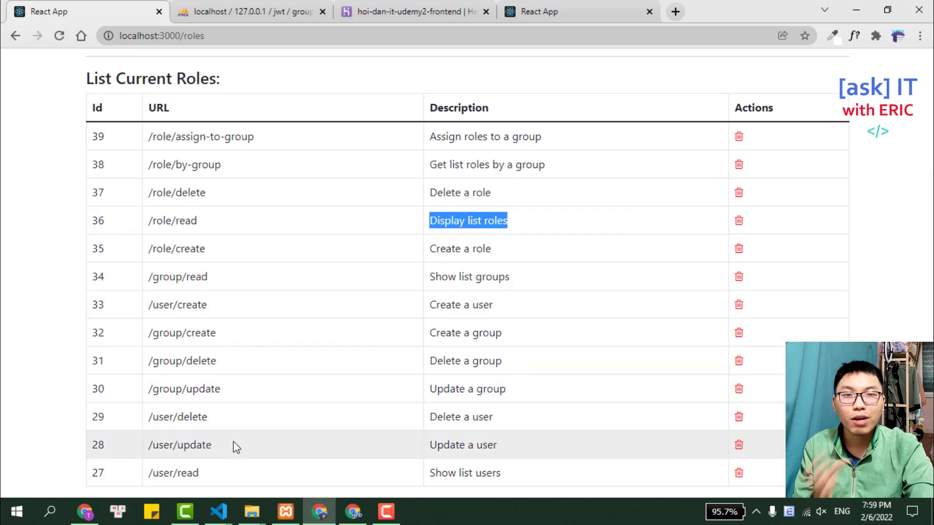
{"action": "scroll", "coordinate": [272, 355], "scroll_direction": "up", "scroll_amount": 3}
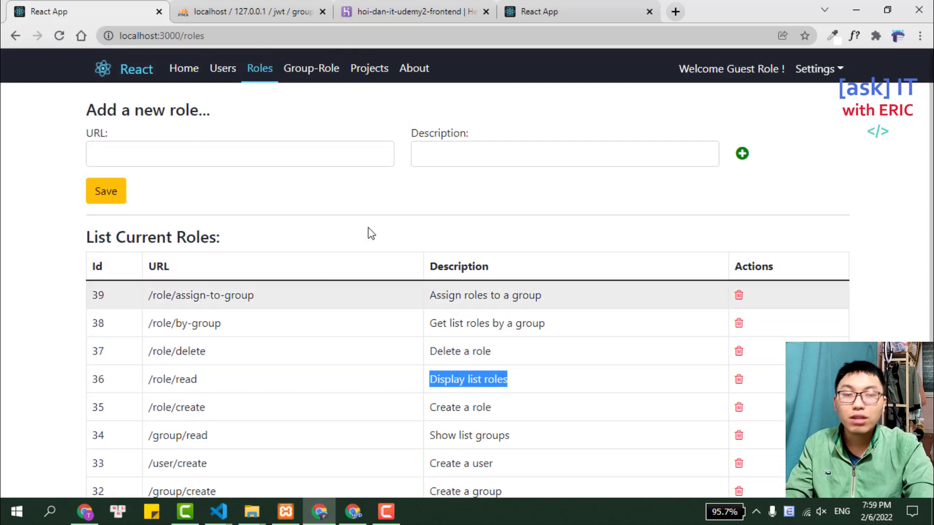
- Open Manage Users and page through the user list, ending on page 3
{"action": "left_click", "coordinate": [217, 75]}
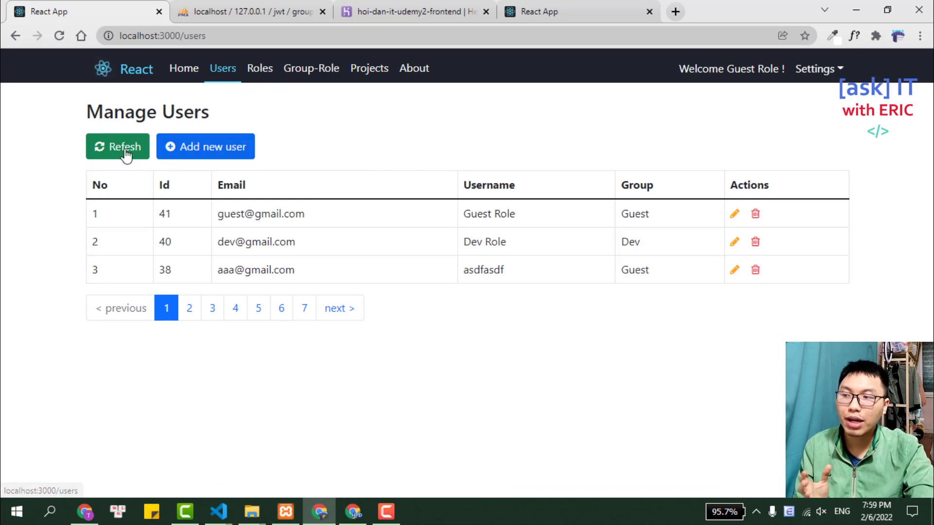
{"action": "left_click", "coordinate": [195, 308]}
{"action": "left_click", "coordinate": [212, 308]}
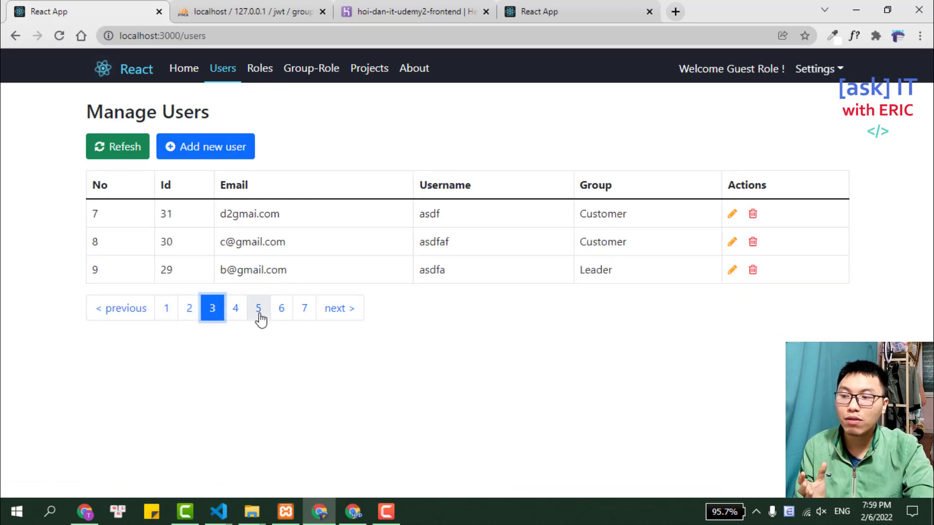
{"action": "left_click", "coordinate": [236, 308]}
{"action": "left_click", "coordinate": [212, 308]}
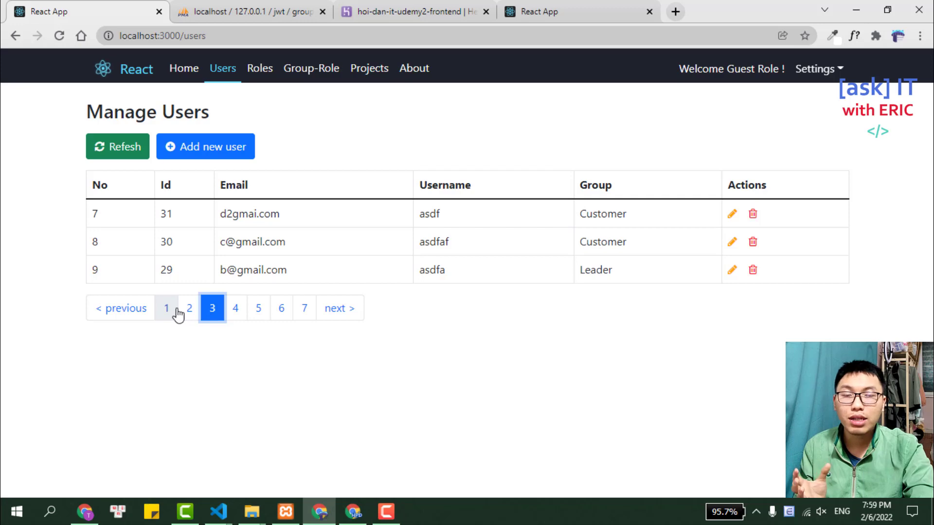
- Open and close the asdf user's edit form, then the new-user form
{"action": "left_click", "coordinate": [733, 214]}
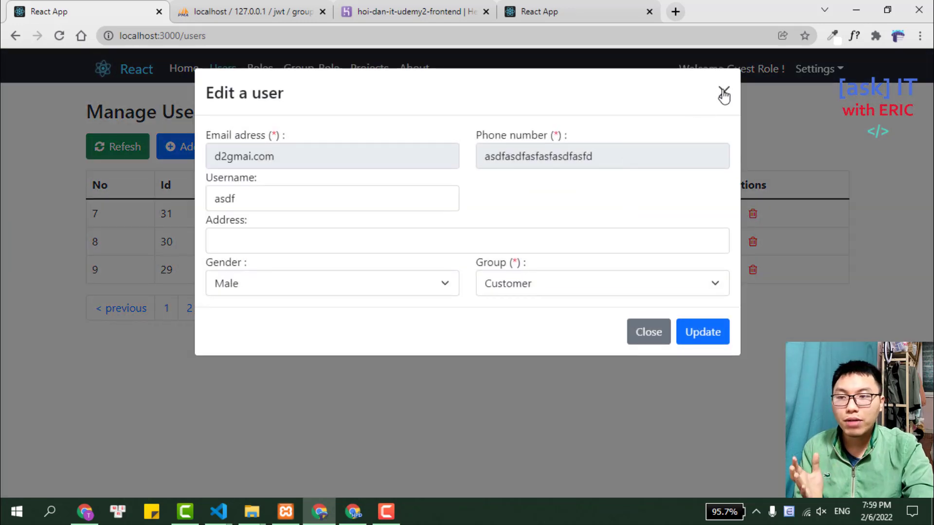
{"action": "left_click", "coordinate": [723, 93]}
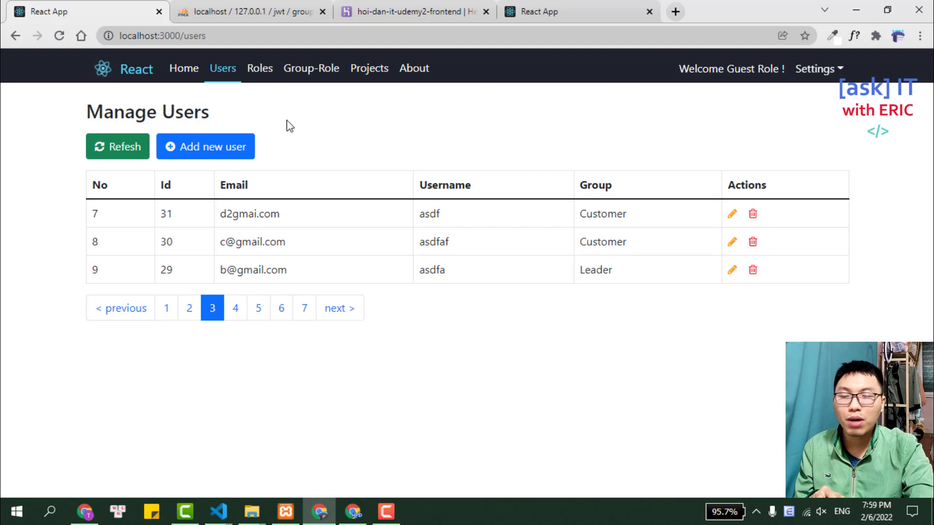
{"action": "left_click", "coordinate": [218, 146]}
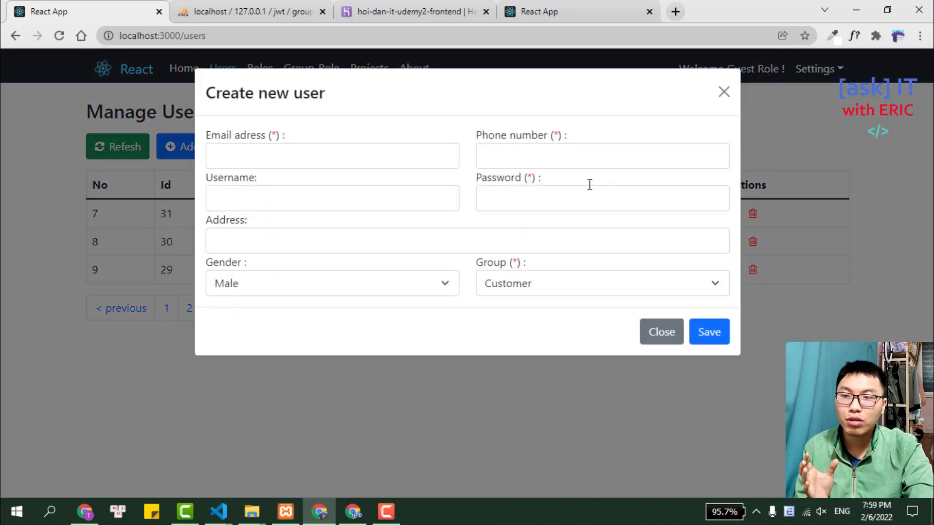
{"action": "left_click", "coordinate": [724, 93]}
- Reopen the edit form, try selecting its read-only email and phone fields, and close it
{"action": "left_click", "coordinate": [733, 214]}
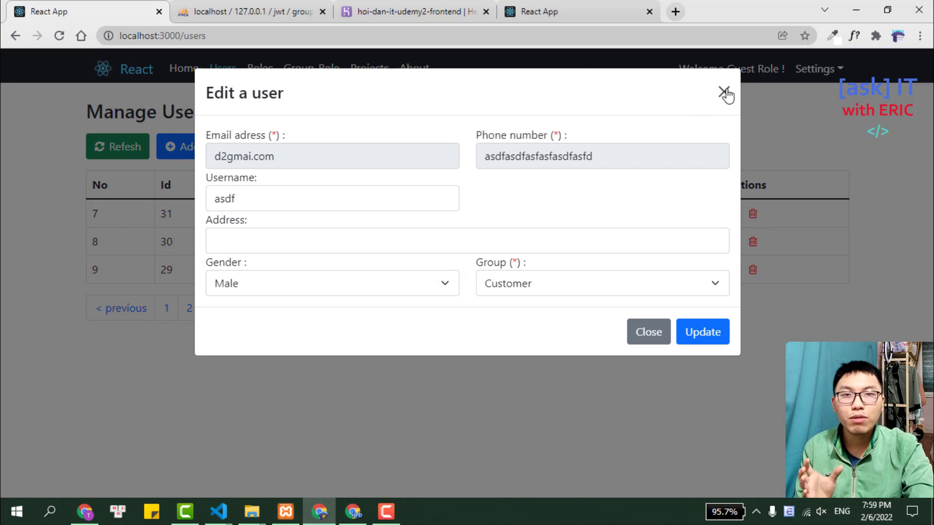
{"action": "left_click_drag", "start_coordinate": [376, 156], "coordinate": [212, 151]}
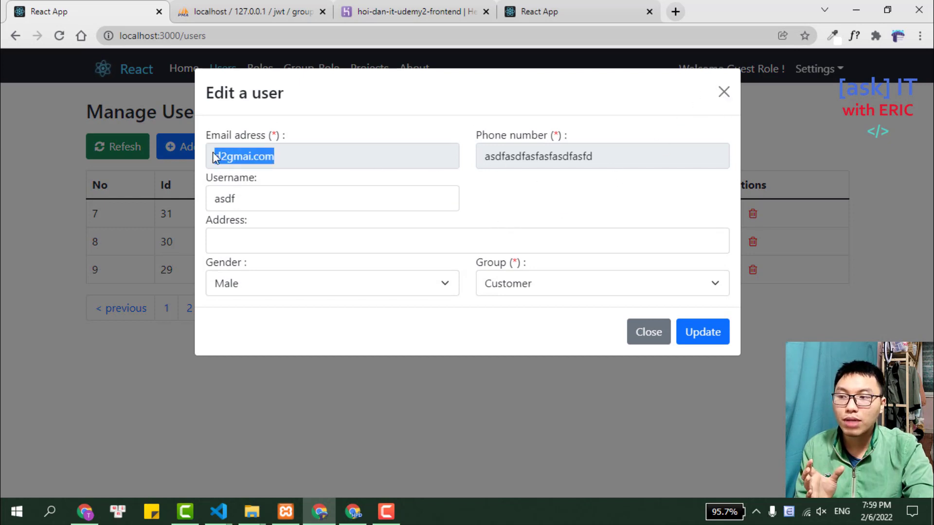
{"action": "left_click_drag", "start_coordinate": [588, 155], "coordinate": [475, 153]}
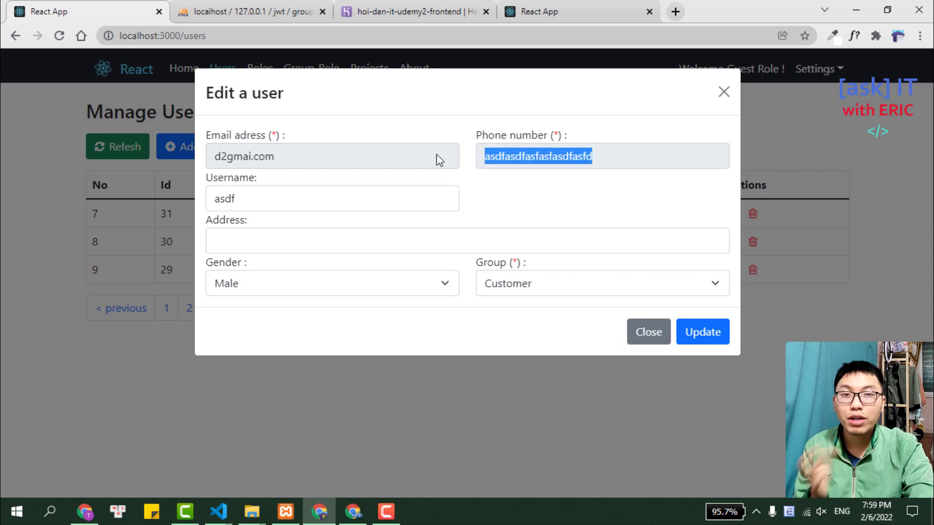
{"action": "left_click", "coordinate": [416, 160]}
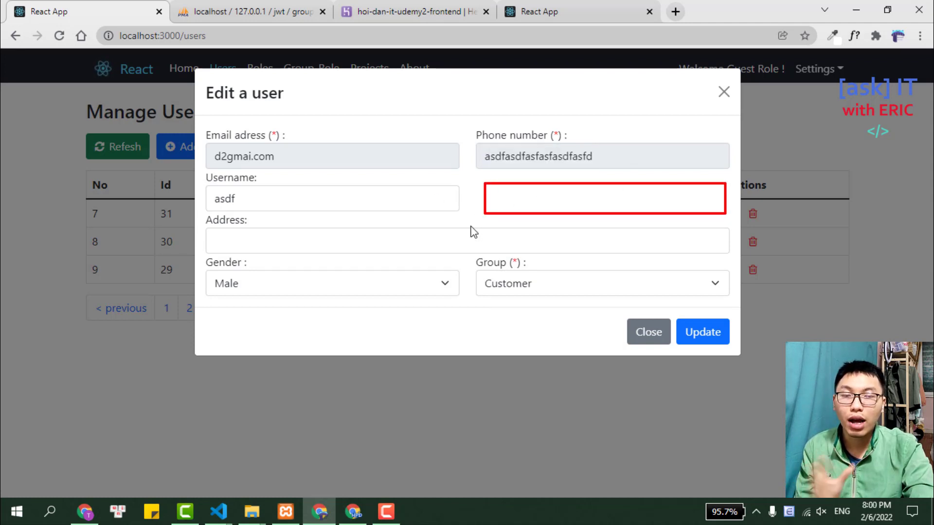
{"action": "left_click", "coordinate": [724, 92]}
- Reopen the new-user form, try its password and username fields, close it, and go to Roles
{"action": "left_click", "coordinate": [205, 146]}
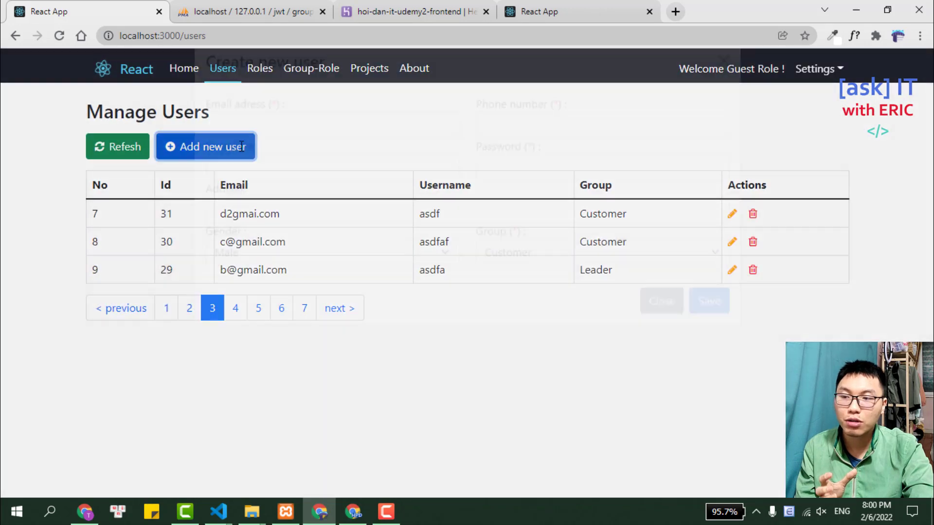
{"action": "left_click", "coordinate": [500, 191]}
{"action": "left_click", "coordinate": [394, 202]}
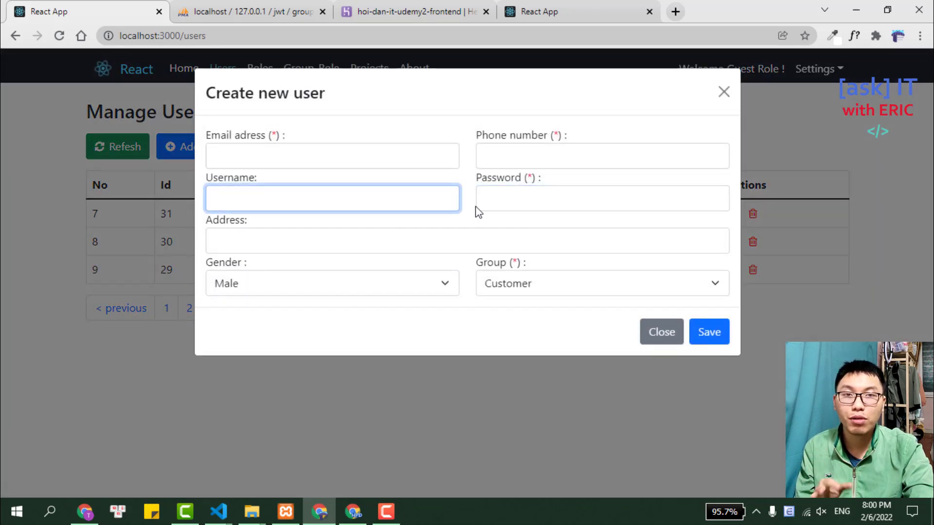
{"action": "left_click", "coordinate": [724, 94]}
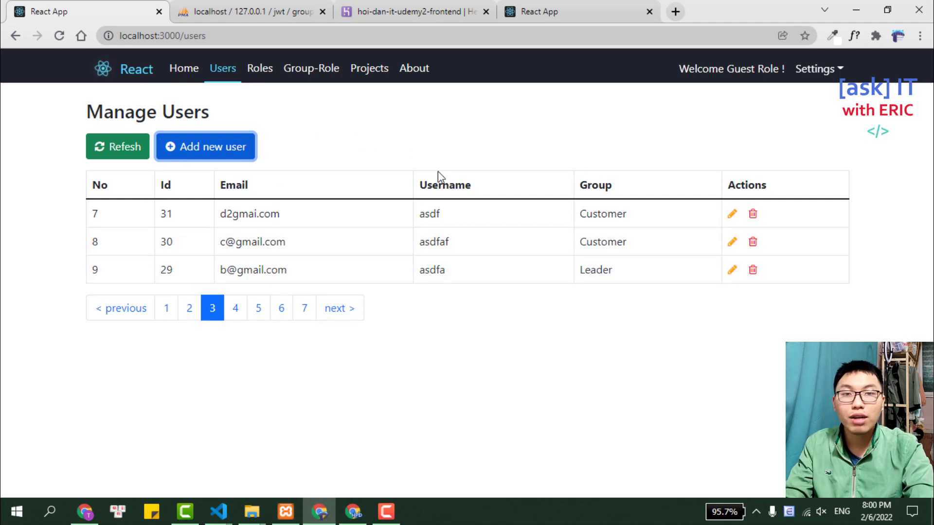
{"action": "left_click", "coordinate": [268, 69]}
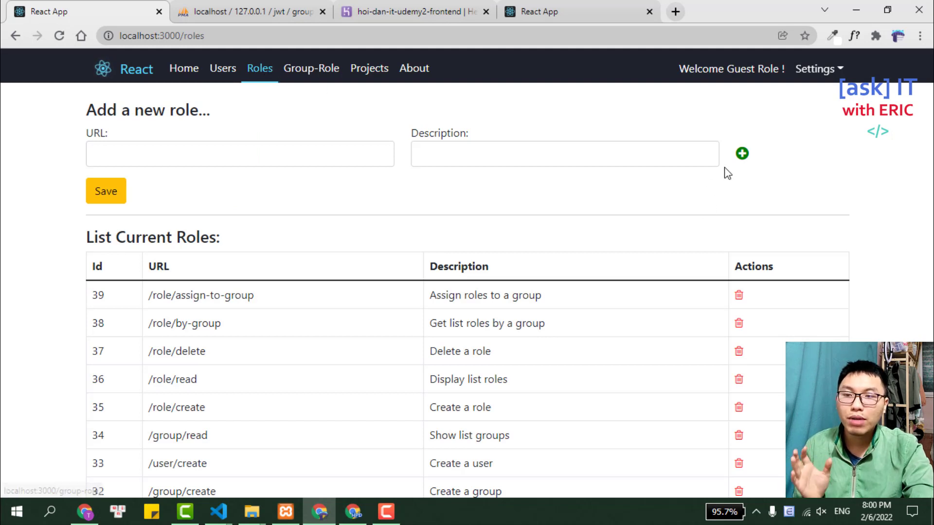
- Add three role rows, enter asfasdf in two URL fields, and try saving
{"action": "left_click", "coordinate": [741, 155]}
{"action": "left_click", "coordinate": [742, 196]}
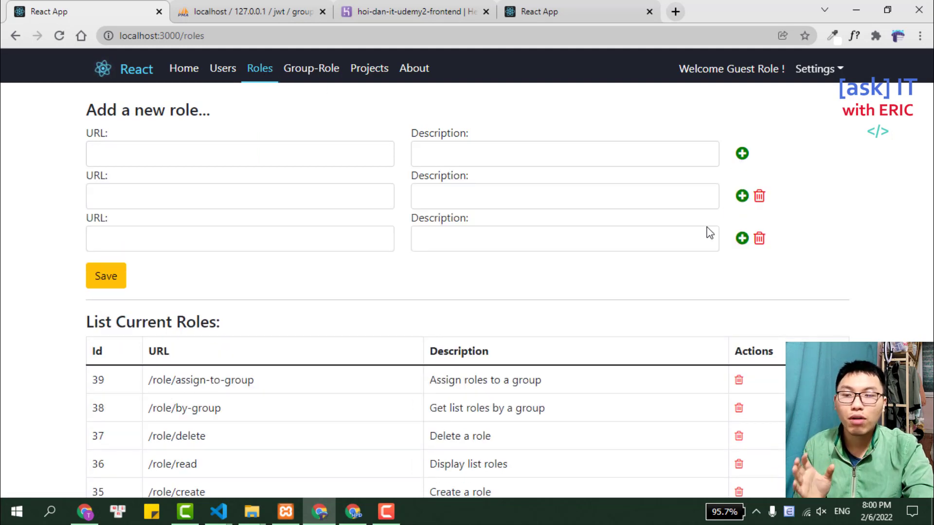
{"action": "left_click", "coordinate": [741, 239]}
{"action": "left_click", "coordinate": [225, 149]}
{"action": "type", "text": "asfasdf"}
{"action": "left_click", "coordinate": [141, 190]}
{"action": "type", "text": "asf"}
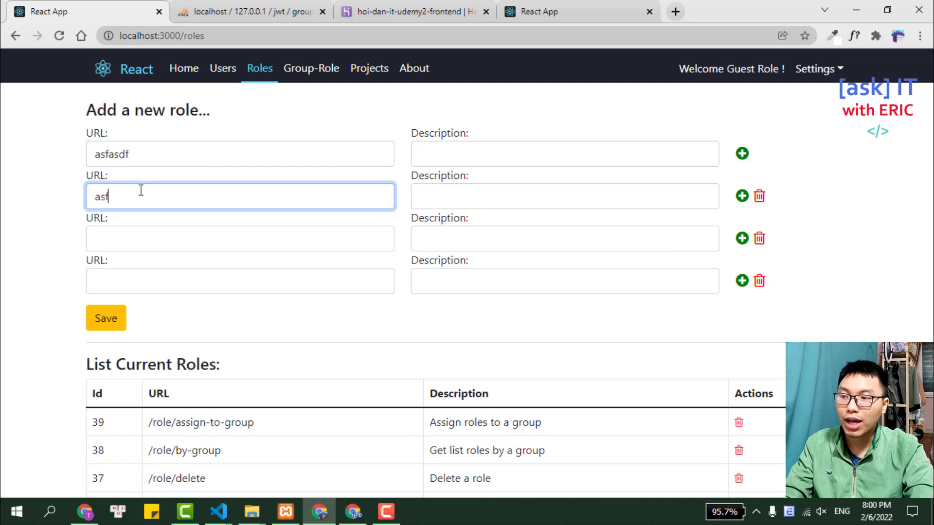
{"action": "type", "text": "asdf"}
{"action": "left_click", "coordinate": [107, 327]}
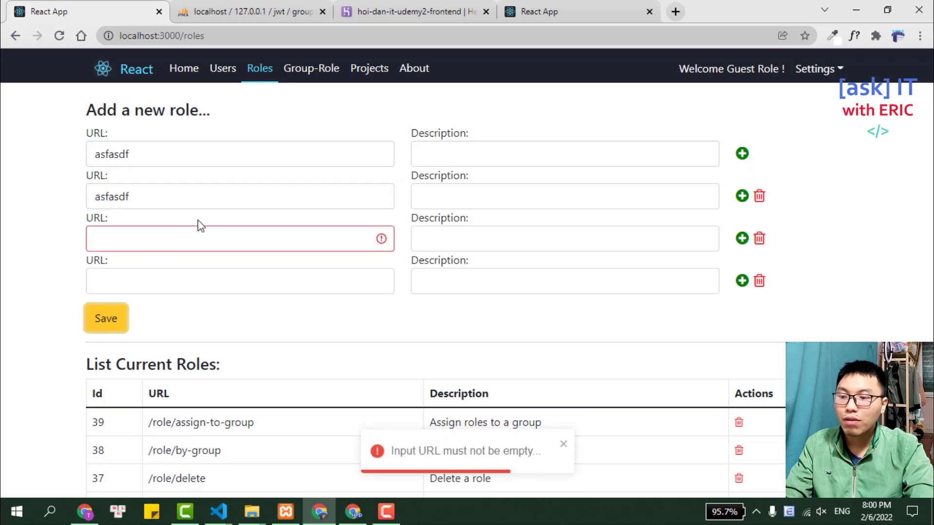
- Delete the two empty rows and save again, which is refused for lack of permission
{"action": "left_click", "coordinate": [759, 281]}
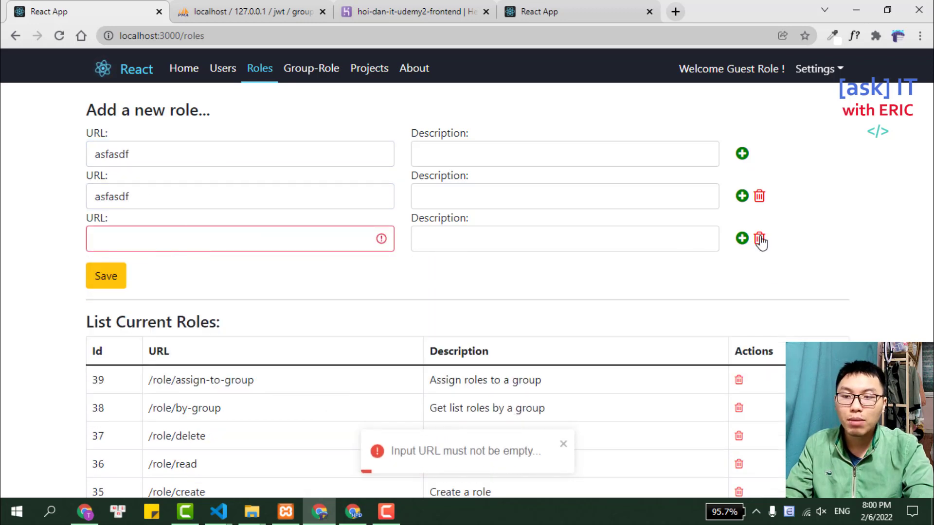
{"action": "left_click", "coordinate": [760, 240]}
{"action": "left_click", "coordinate": [106, 235]}
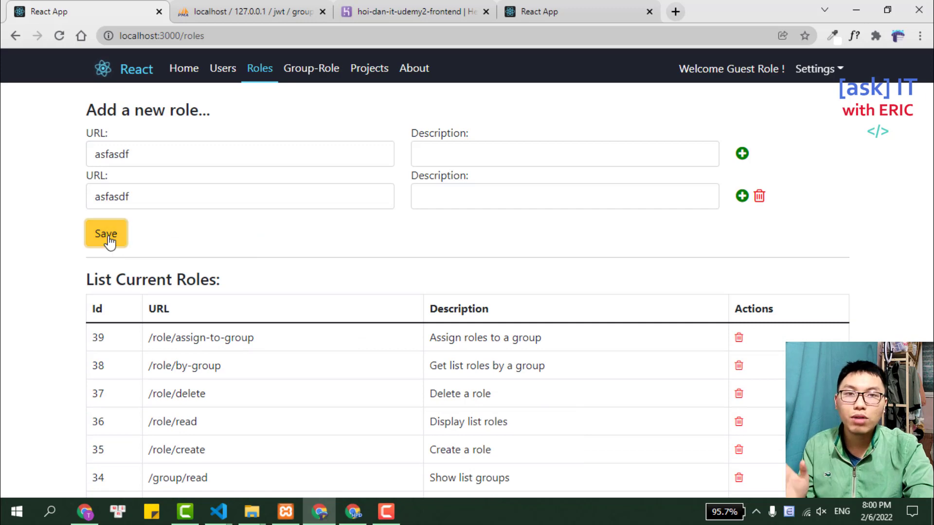
{"action": "scroll", "coordinate": [268, 239], "scroll_direction": "down", "scroll_amount": 4}
{"action": "scroll", "coordinate": [266, 238], "scroll_direction": "up", "scroll_amount": 4}
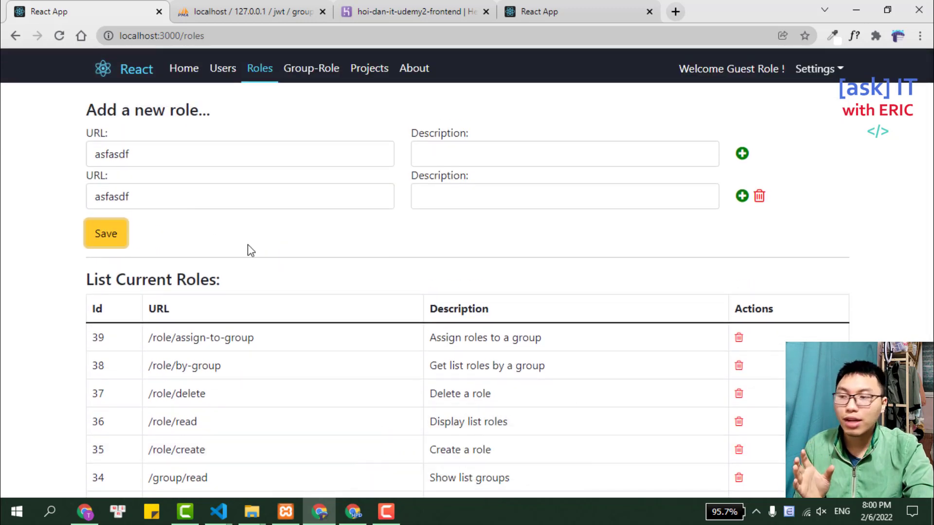
{"action": "left_click", "coordinate": [110, 236]}
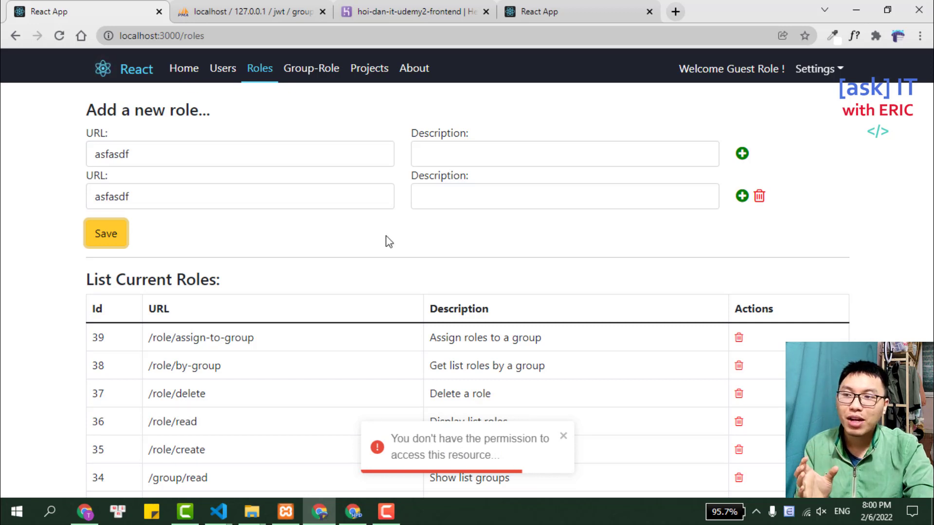
- Highlight several rows of the roles list, then go to the Group Role page
{"action": "scroll", "coordinate": [316, 204], "scroll_direction": "down", "scroll_amount": 4}
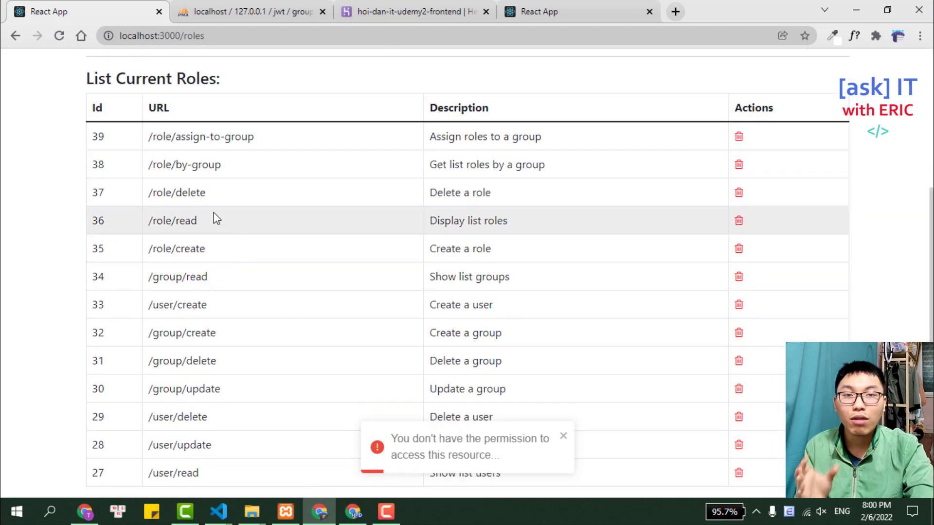
{"action": "left_click_drag", "start_coordinate": [197, 193], "coordinate": [616, 305]}
{"action": "scroll", "coordinate": [531, 286], "scroll_direction": "up", "scroll_amount": 4}
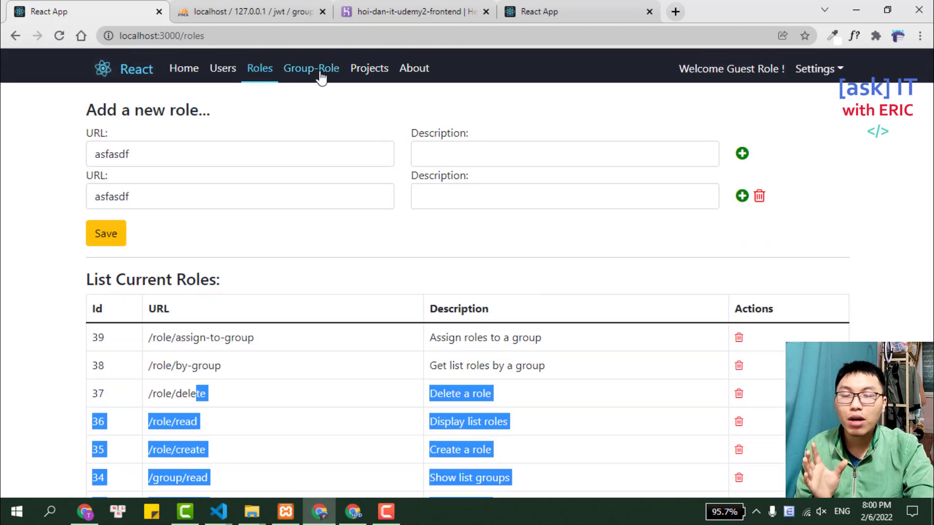
{"action": "left_click", "coordinate": [319, 73]}
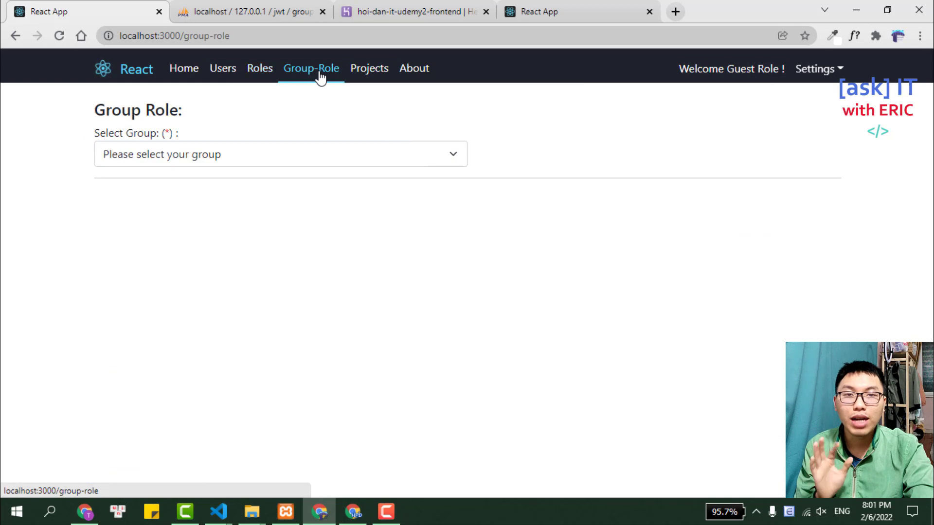
- Select the Guest group and highlight its roles: /role/by-group, /role/read, /group/read, /role/assign-to-group, /user/create
{"action": "left_click", "coordinate": [281, 155]}
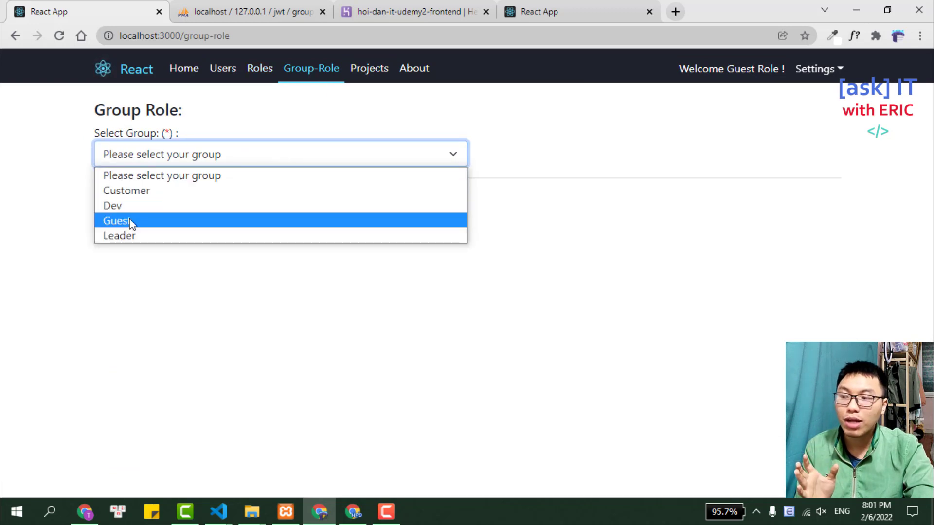
{"action": "left_click_drag", "start_coordinate": [680, 69], "coordinate": [790, 80]}
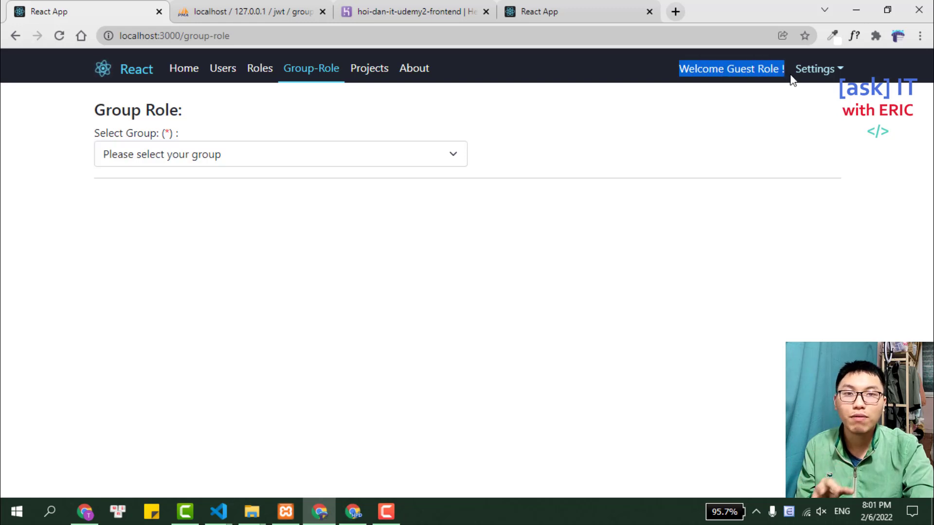
{"action": "left_click", "coordinate": [370, 155]}
{"action": "left_click", "coordinate": [142, 222]}
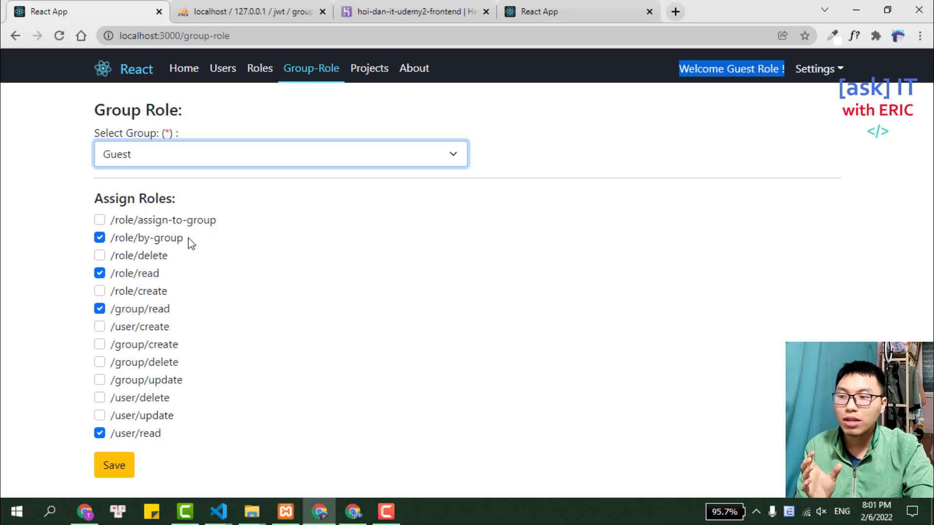
{"action": "left_click_drag", "start_coordinate": [191, 243], "coordinate": [122, 242]}
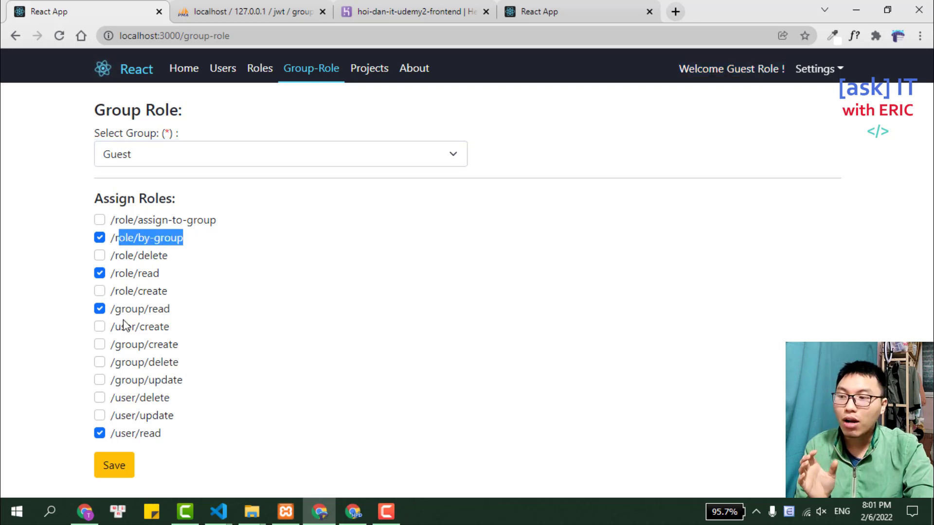
{"action": "left_click_drag", "start_coordinate": [171, 275], "coordinate": [112, 279]}
{"action": "left_click_drag", "start_coordinate": [171, 309], "coordinate": [141, 316]}
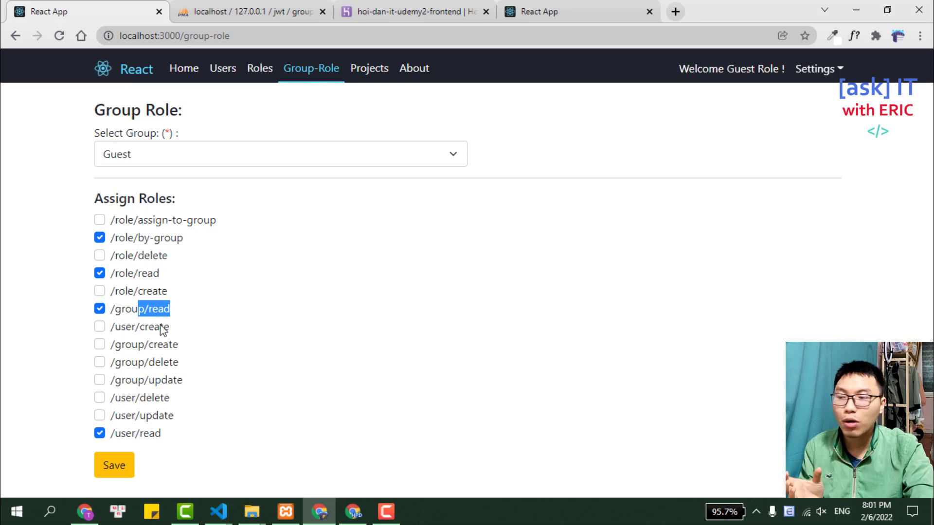
{"action": "left_click_drag", "start_coordinate": [218, 222], "coordinate": [112, 225]}
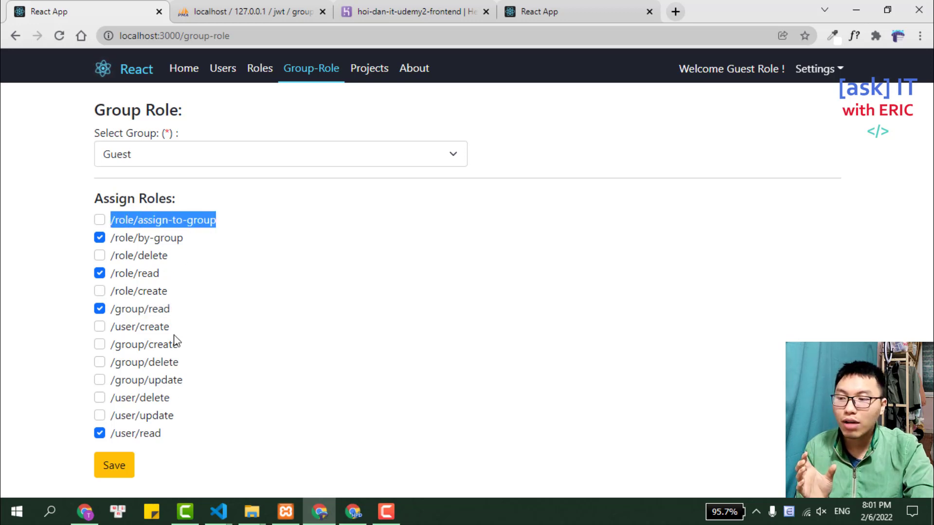
{"action": "left_click_drag", "start_coordinate": [170, 328], "coordinate": [136, 332]}
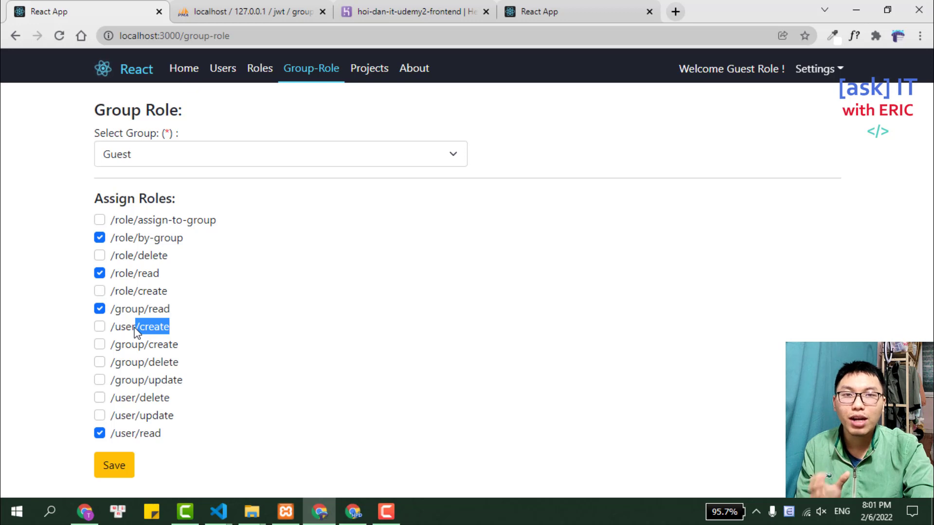
- Switch the group selector to Dev, then to Customer, to compare their roles
{"action": "left_click", "coordinate": [178, 159]}
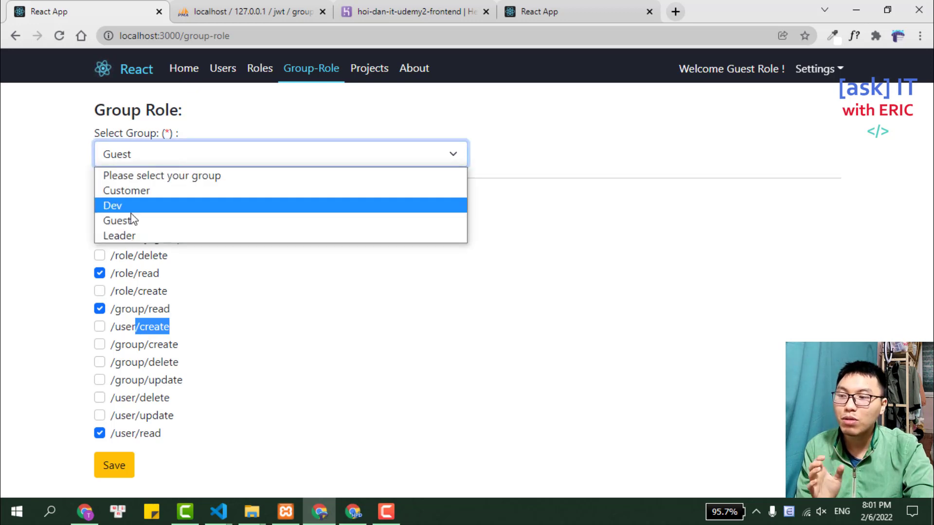
{"action": "left_click", "coordinate": [133, 206]}
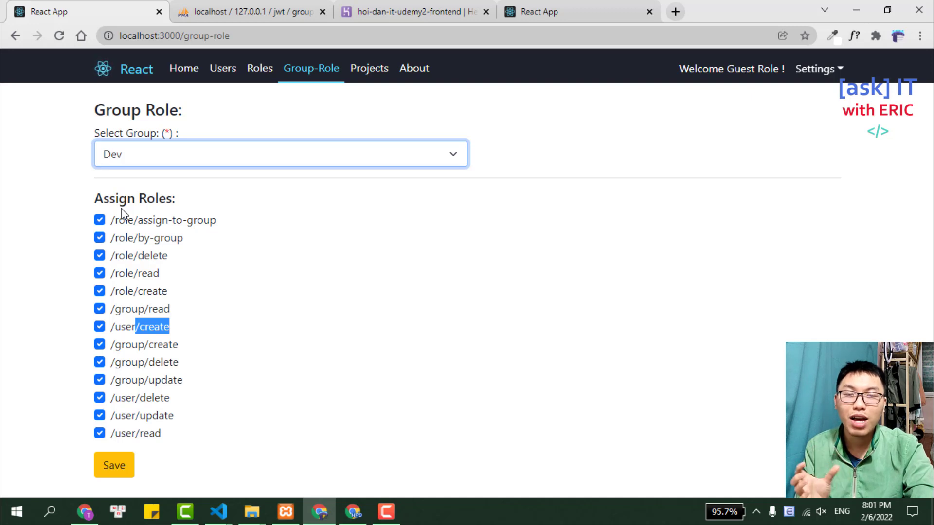
{"action": "left_click", "coordinate": [258, 156]}
{"action": "left_click", "coordinate": [168, 190]}
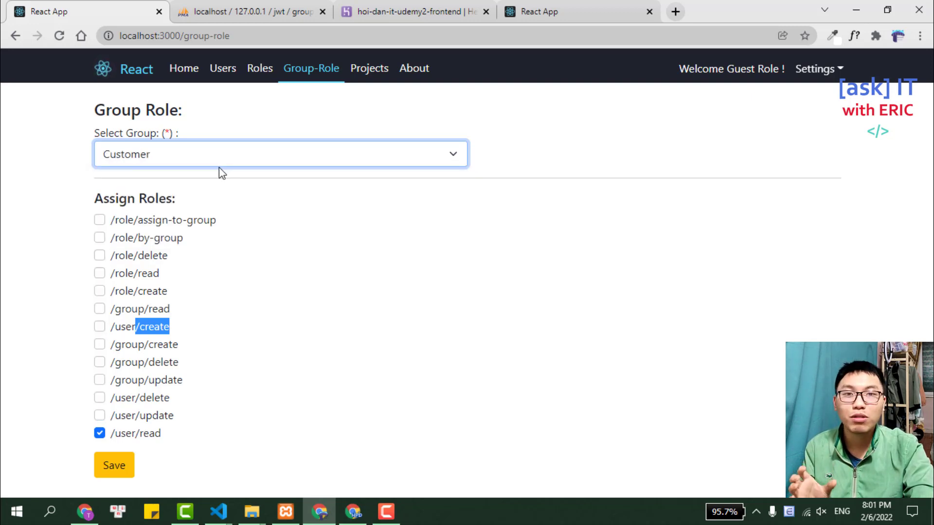
- Try deleting the Guest Role user from Manage Users; the app refuses for lack of permission
{"action": "left_click", "coordinate": [218, 71]}
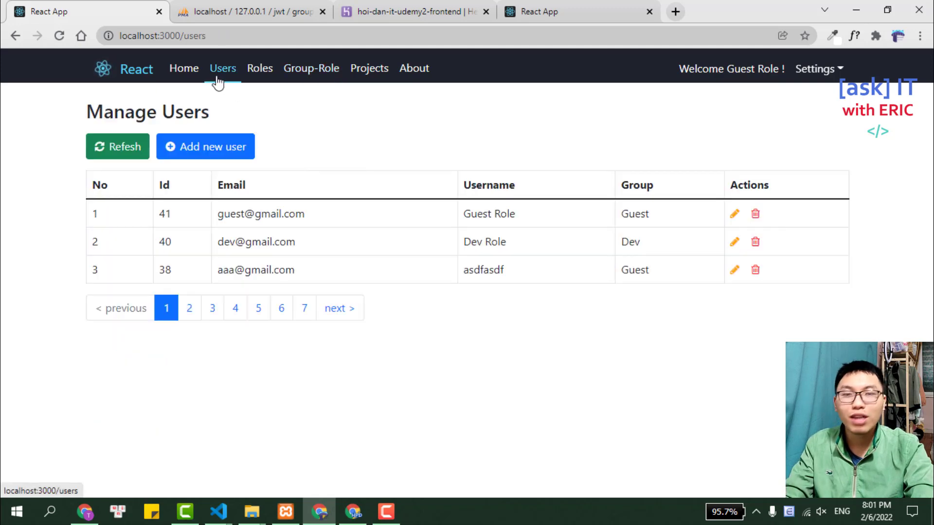
{"action": "left_click", "coordinate": [756, 215]}
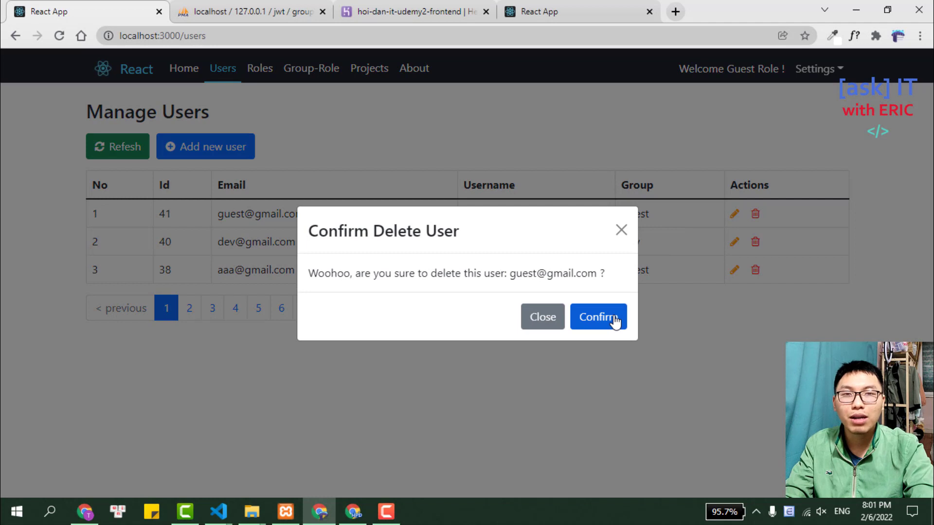
{"action": "left_click", "coordinate": [616, 323]}
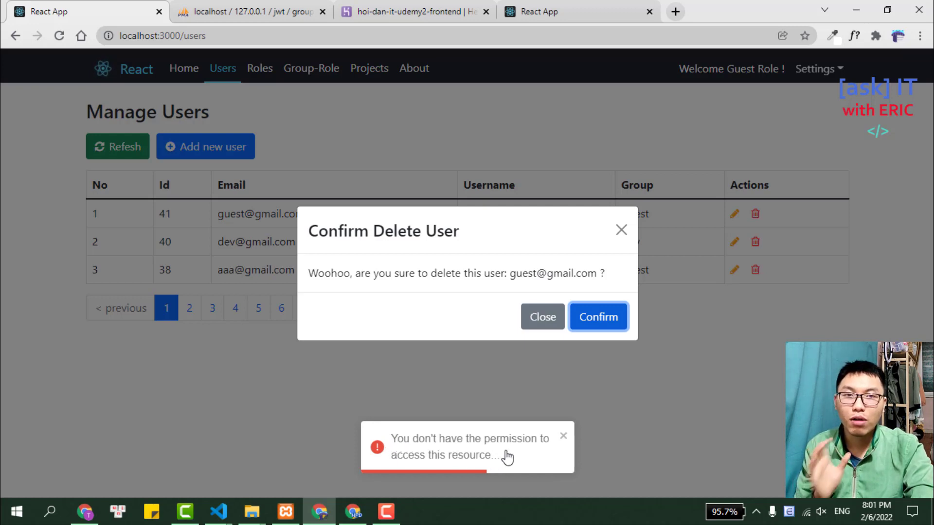
{"action": "left_click", "coordinate": [622, 231]}
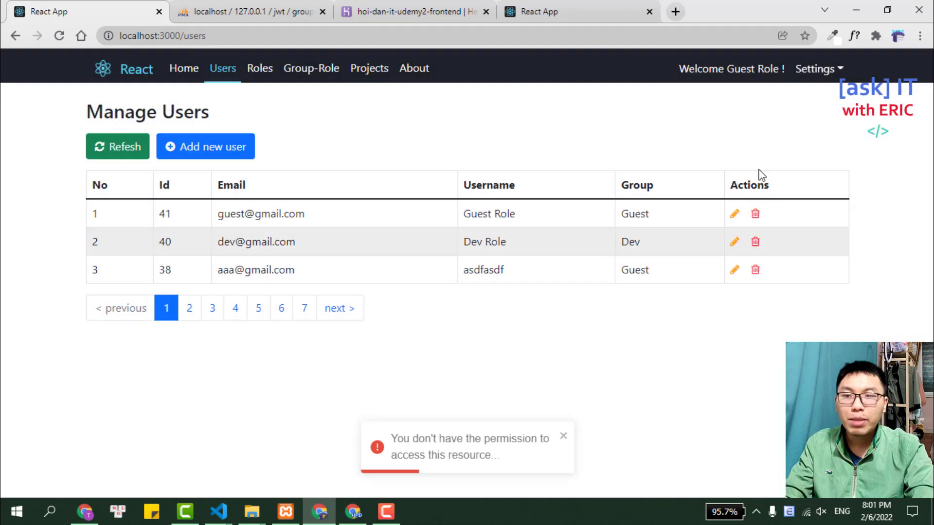
{"action": "left_click", "coordinate": [829, 68]}
- Log out and sign in with the Dev account's e-mail and password, dismissing Chrome's password prompts
{"action": "left_click", "coordinate": [810, 130]}
{"action": "left_click", "coordinate": [691, 92]}
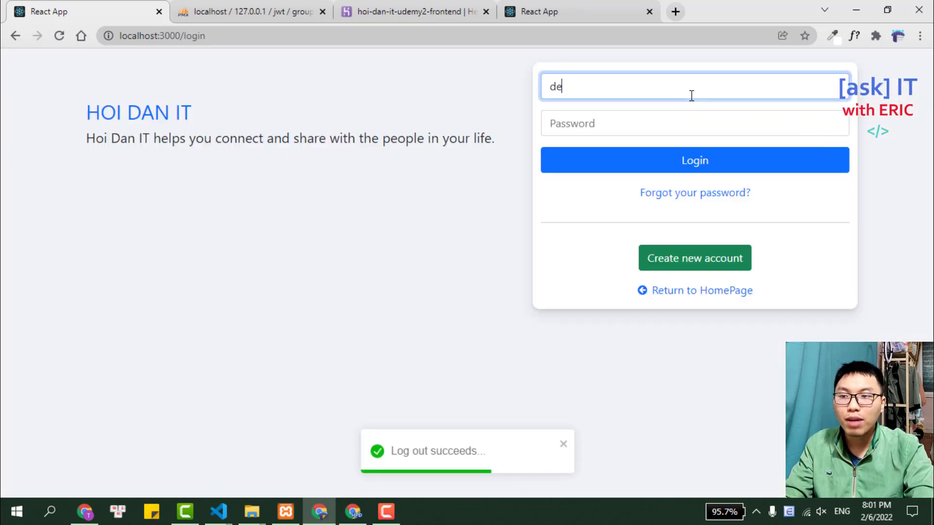
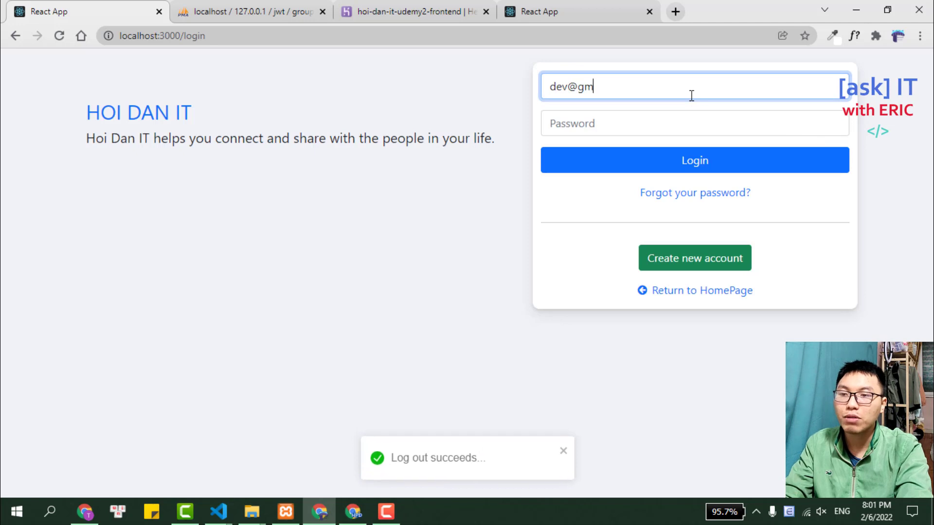
{"action": "key", "text": "Tab"}
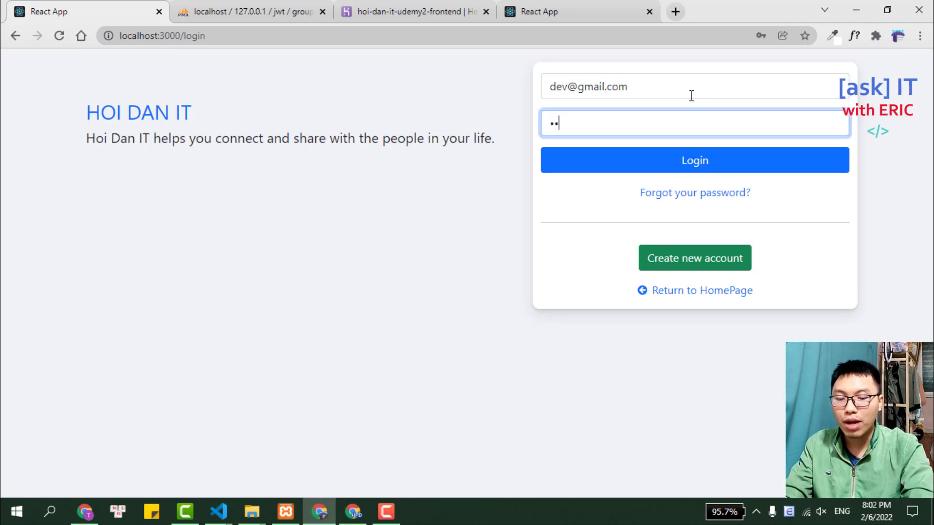
{"action": "key", "text": "Return"}
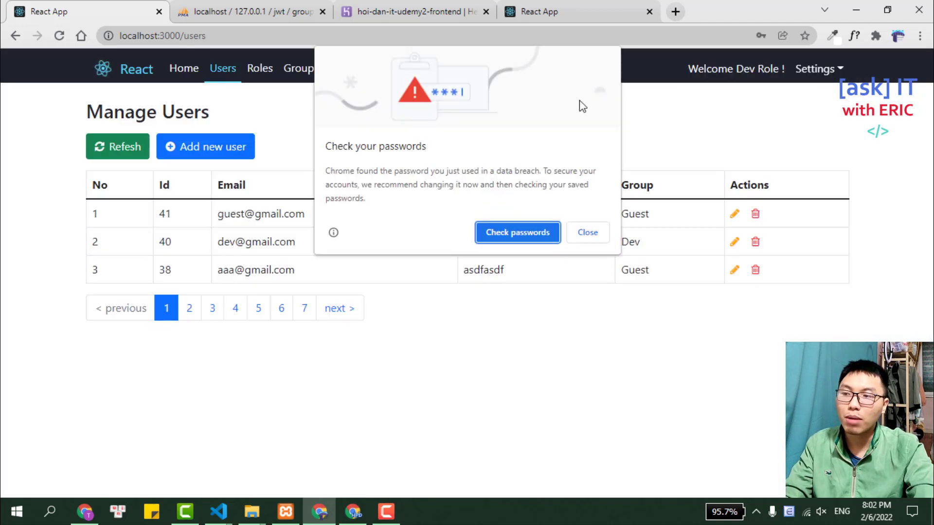
{"action": "left_click", "coordinate": [584, 234]}
{"action": "left_click", "coordinate": [778, 230]}
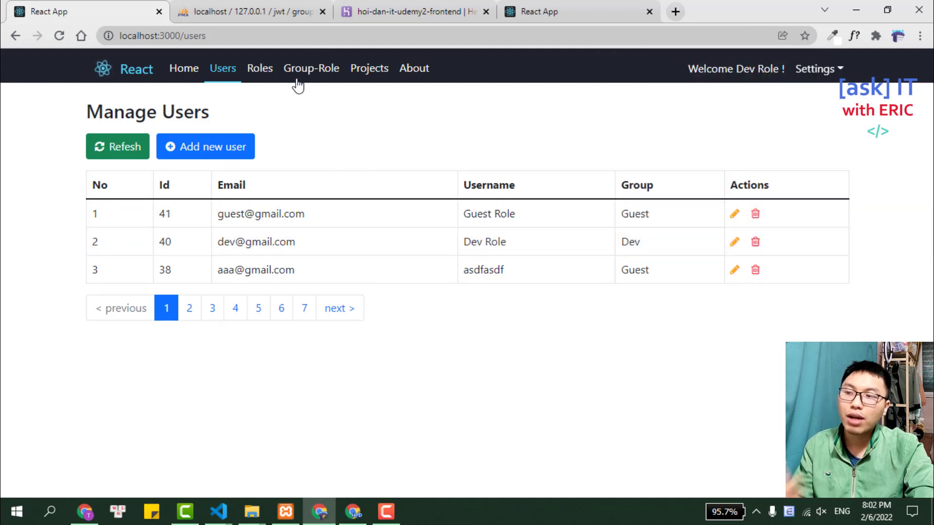
- Review the roles assigned to the Dev group on the Group-Role page
{"action": "left_click", "coordinate": [308, 71]}
{"action": "left_click", "coordinate": [212, 152]}
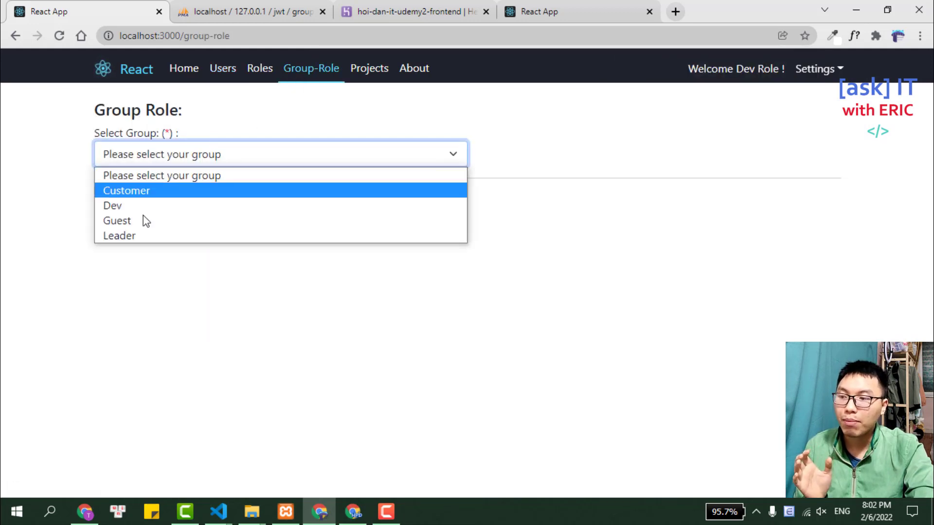
{"action": "left_click", "coordinate": [146, 213]}
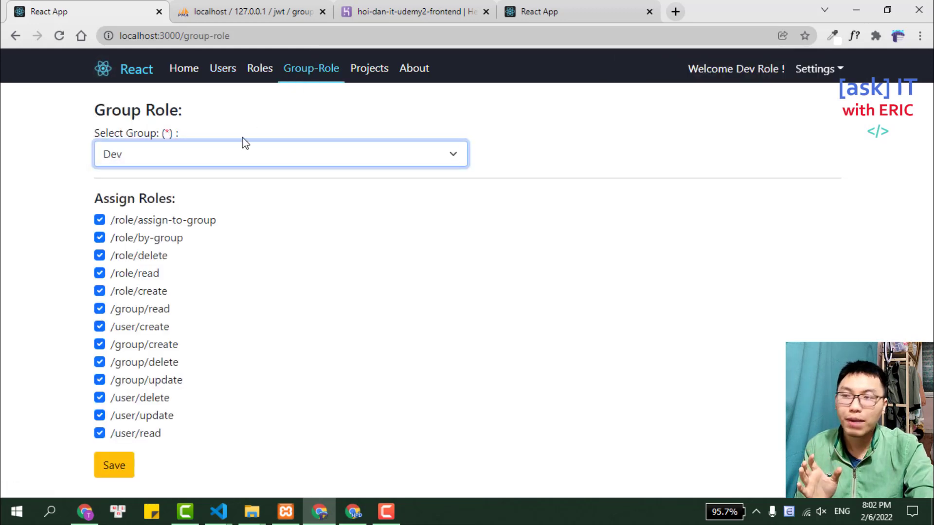
- Add and save two roles: asdf (description asfd) and asdfasdf (description asdfasf)
{"action": "left_click", "coordinate": [254, 69]}
{"action": "left_click", "coordinate": [170, 152]}
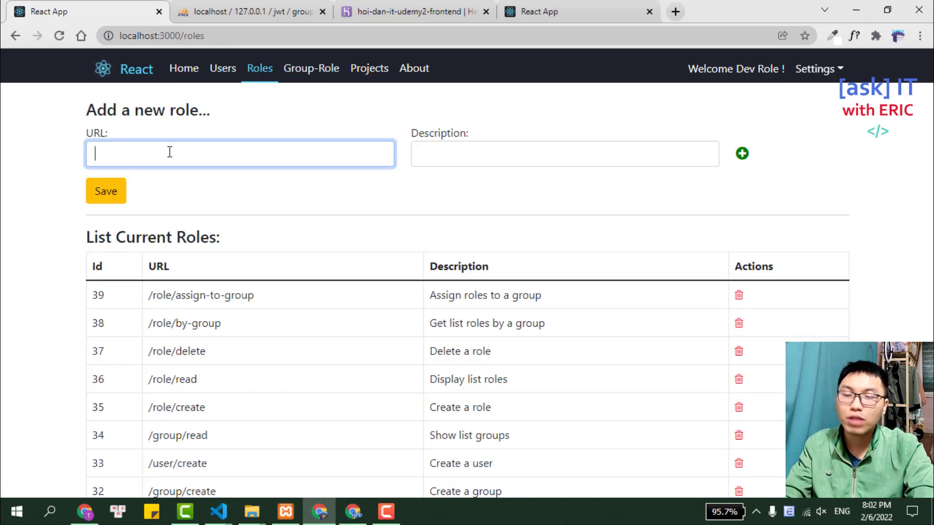
{"action": "type", "text": "asdf"}
{"action": "left_click", "coordinate": [453, 152]}
{"action": "type", "text": "asfd"}
{"action": "left_click", "coordinate": [742, 153]}
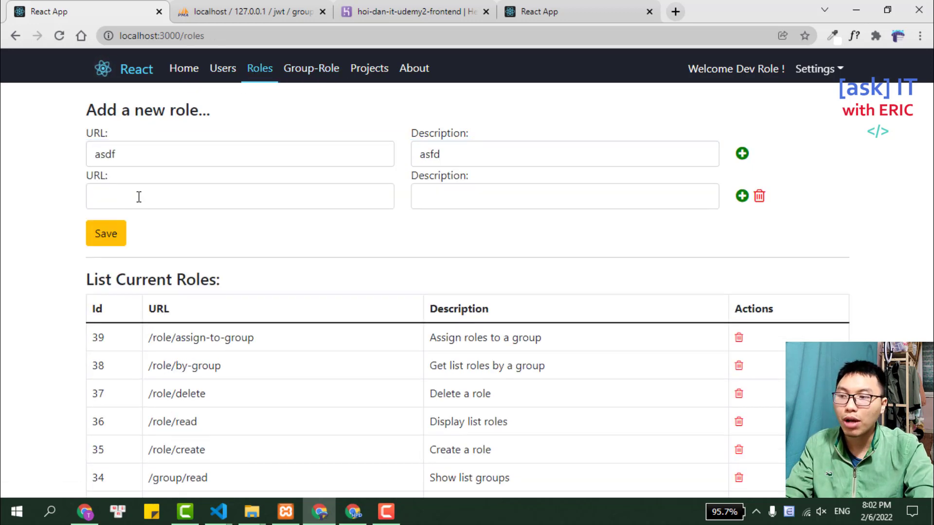
{"action": "left_click", "coordinate": [138, 197]}
{"action": "type", "text": "asdfasdf"}
{"action": "left_click", "coordinate": [590, 197]}
{"action": "type", "text": "asdfasf"}
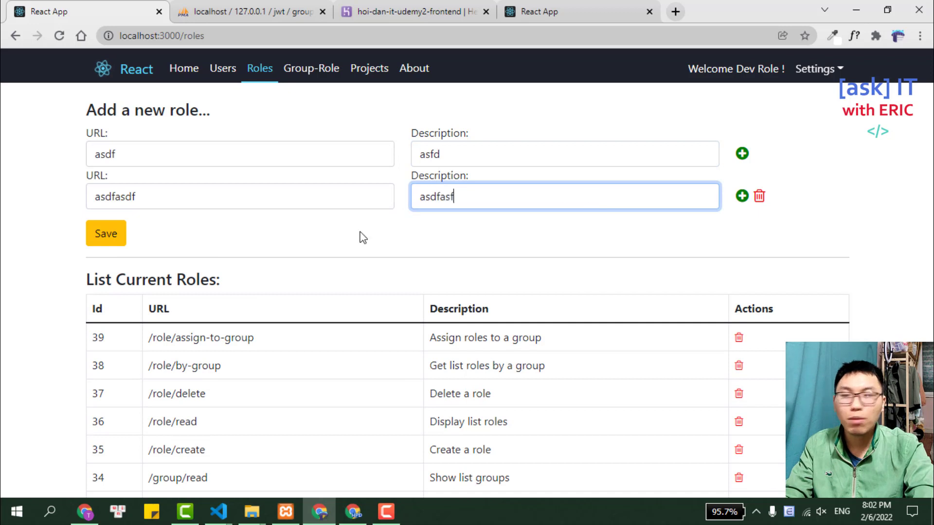
{"action": "left_click", "coordinate": [116, 241]}
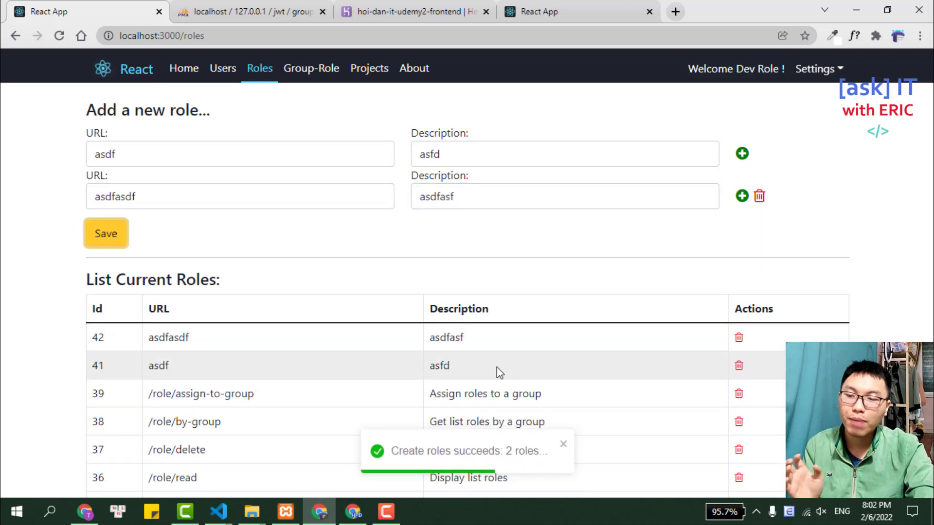
- Delete the new asdf and asdfasdf test roles from the Roles list
{"action": "left_click_drag", "start_coordinate": [500, 373], "coordinate": [151, 361]}
{"action": "left_click_drag", "start_coordinate": [507, 344], "coordinate": [256, 337]}
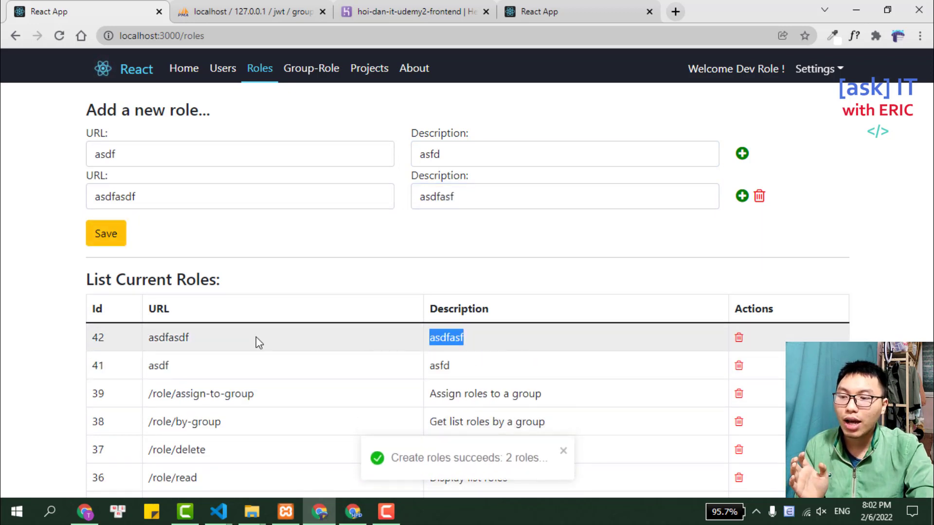
{"action": "left_click", "coordinate": [738, 365]}
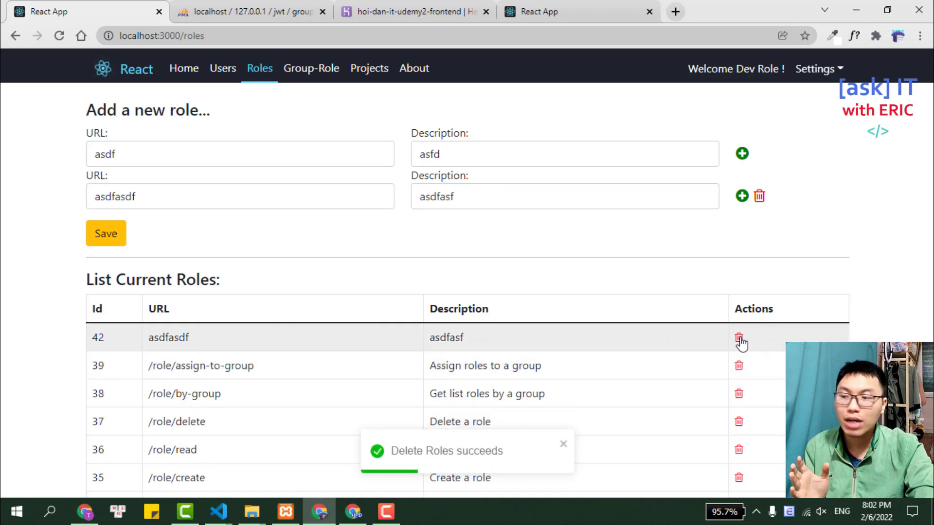
{"action": "left_click", "coordinate": [739, 338]}
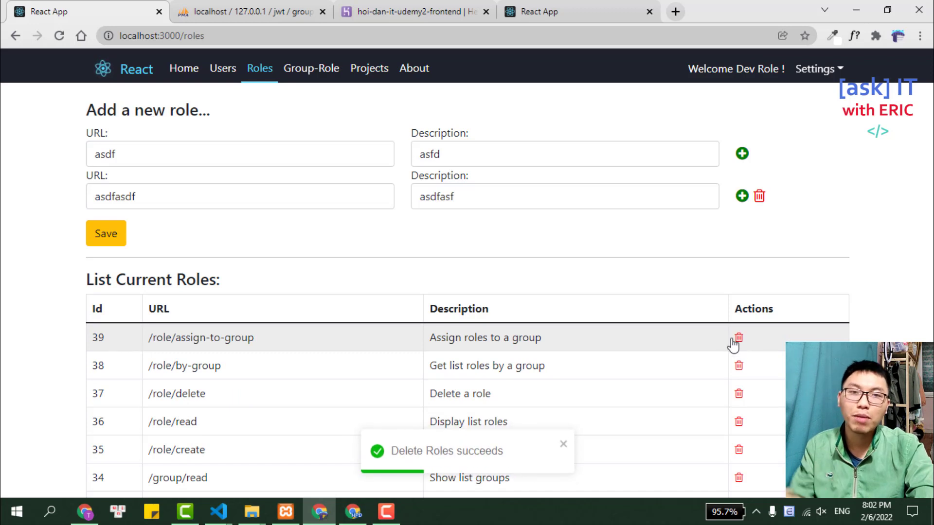
- Grant the Guest group /role/delete and /role/create on the Group-Role page and save
{"action": "left_click", "coordinate": [312, 77]}
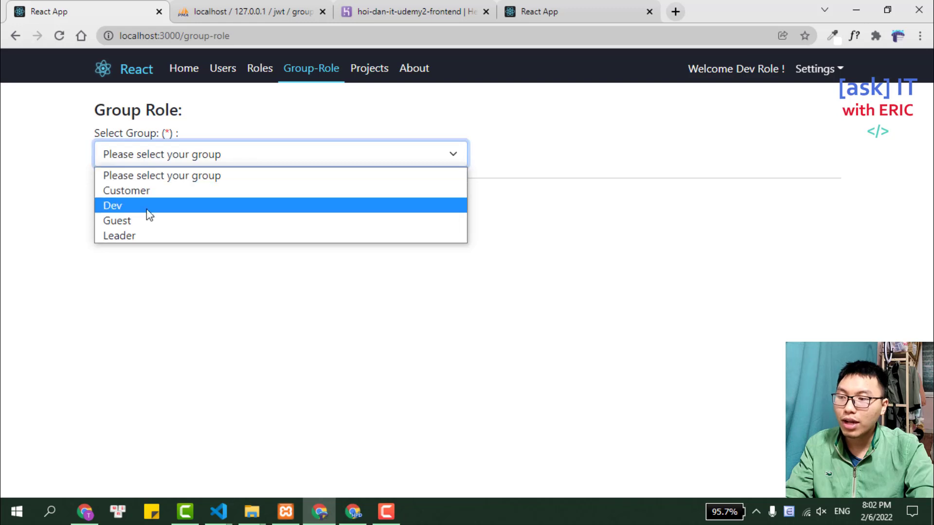
{"action": "left_click", "coordinate": [140, 219]}
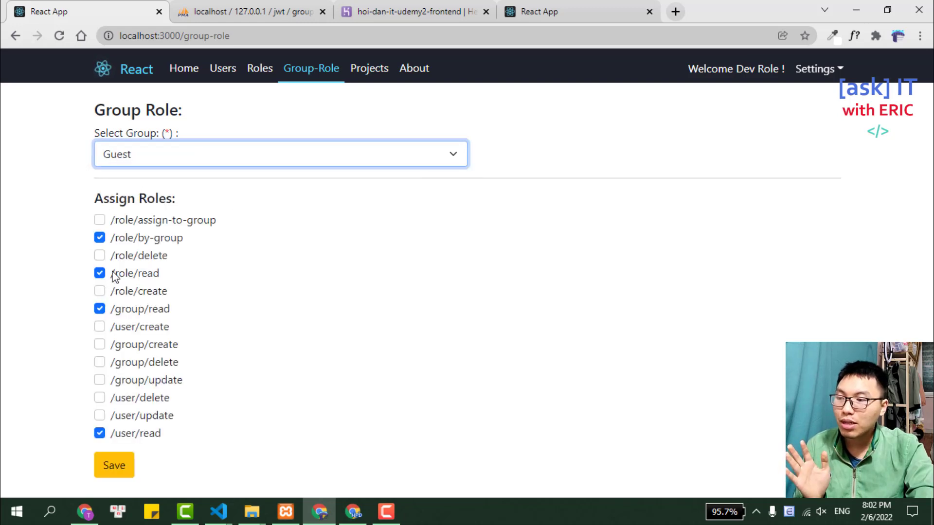
{"action": "left_click", "coordinate": [99, 256]}
{"action": "left_click_drag", "start_coordinate": [132, 260], "coordinate": [171, 255]}
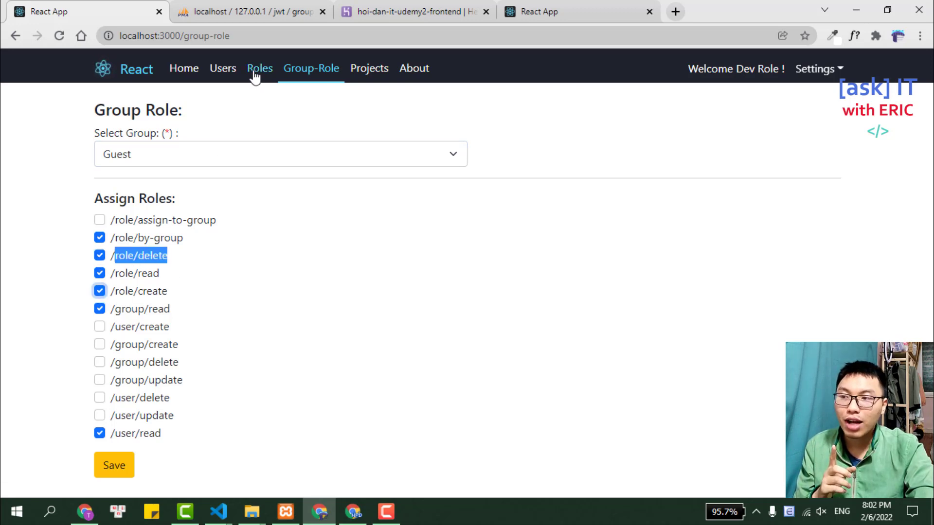
{"action": "left_click", "coordinate": [122, 465]}
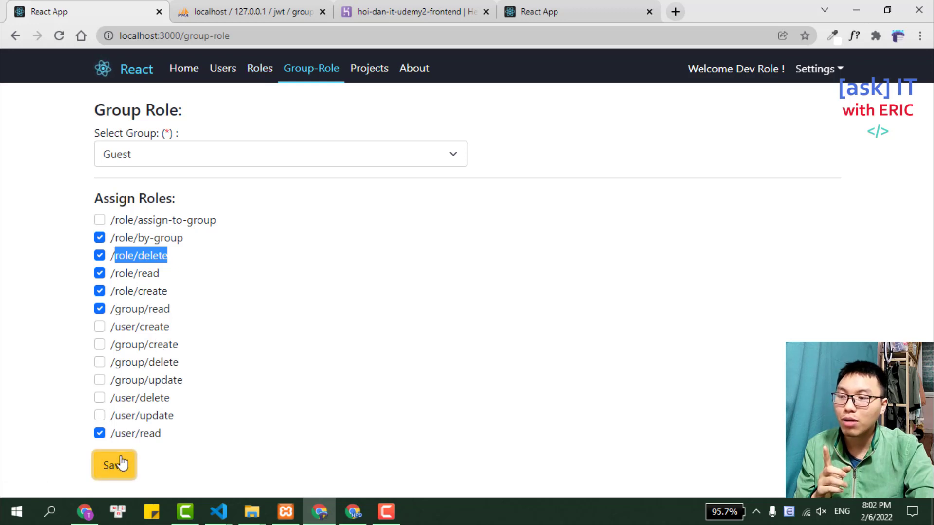
- Add a new role with URL 'test guest delete' and description 'test'
{"action": "left_click", "coordinate": [257, 71]}
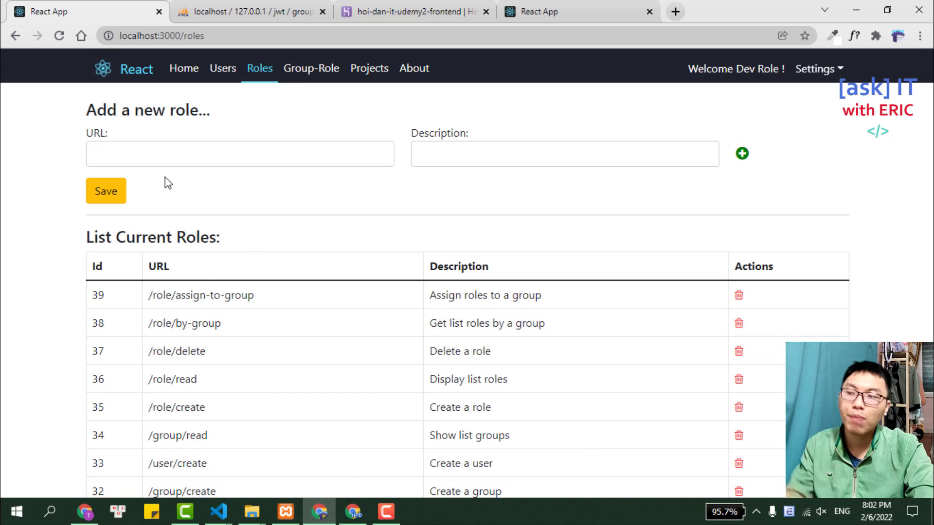
{"action": "left_click", "coordinate": [165, 160]}
{"action": "type", "text": "test"}
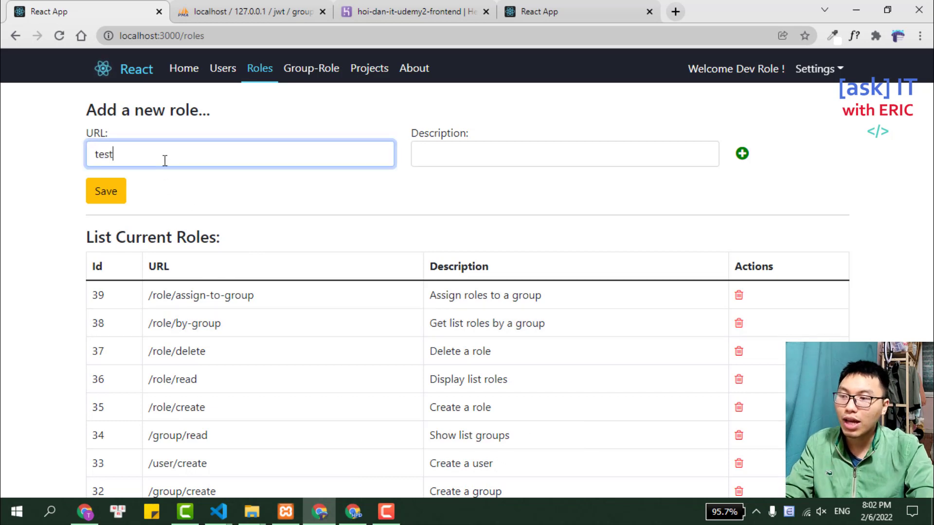
{"action": "type", "text": "ge"}
{"action": "type", "text": "uest delt"}
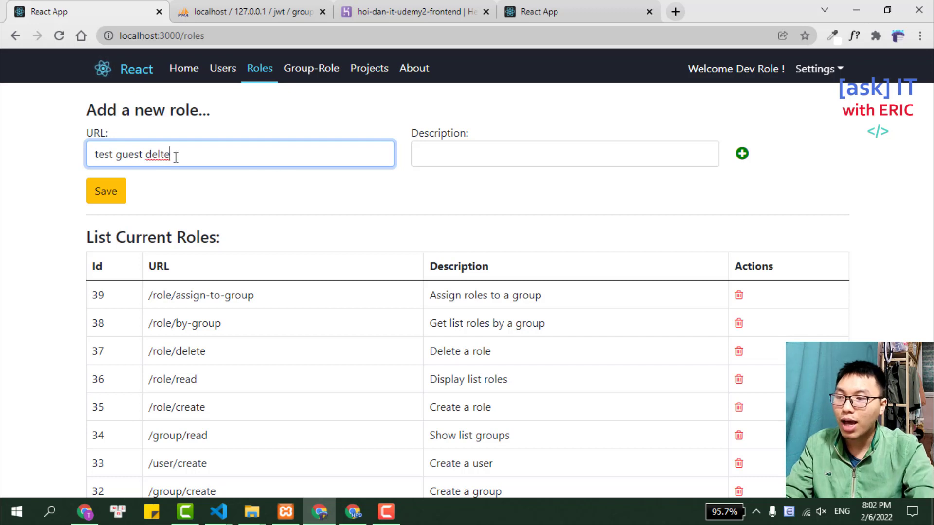
{"action": "type", "text": " e"}
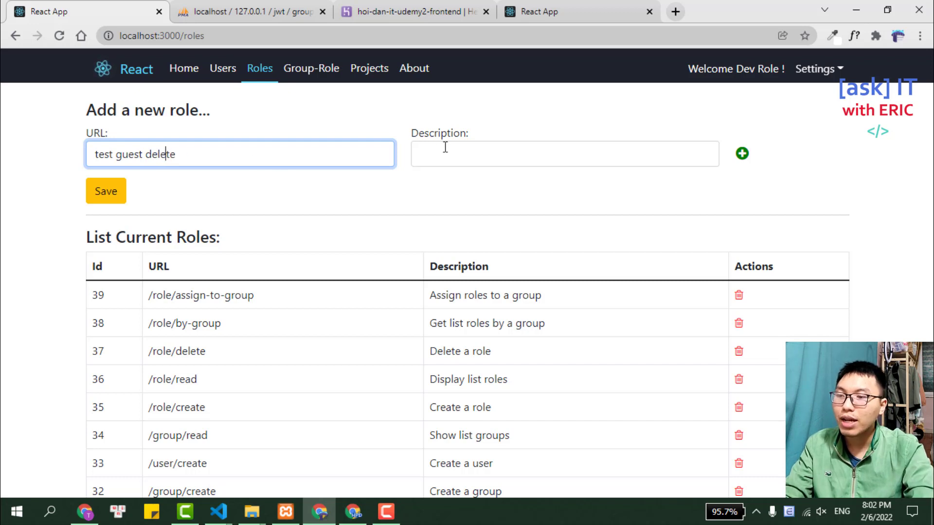
{"action": "left_click", "coordinate": [444, 148]}
{"action": "type", "text": "test"}
{"action": "left_click", "coordinate": [94, 197]}
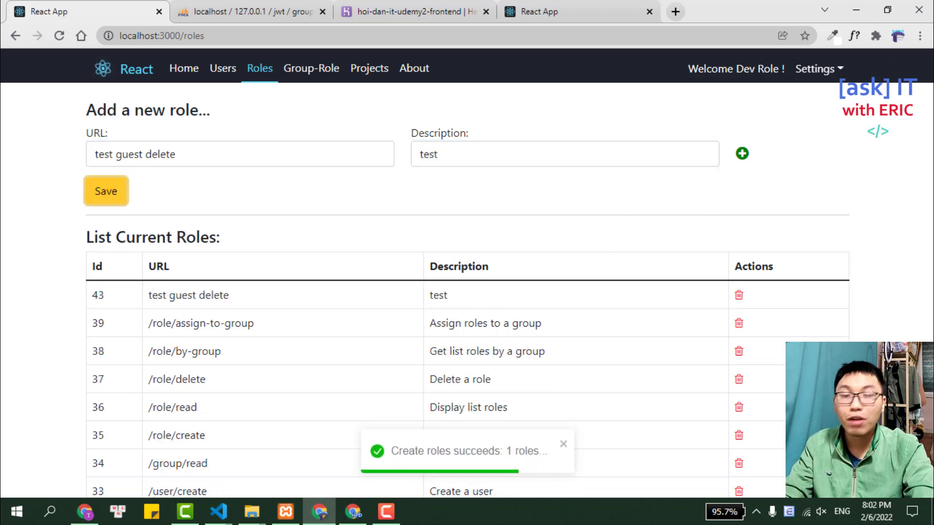
- Open the account settings menu in the navbar
{"action": "left_click", "coordinate": [822, 70]}
{"action": "left_click", "coordinate": [821, 92]}
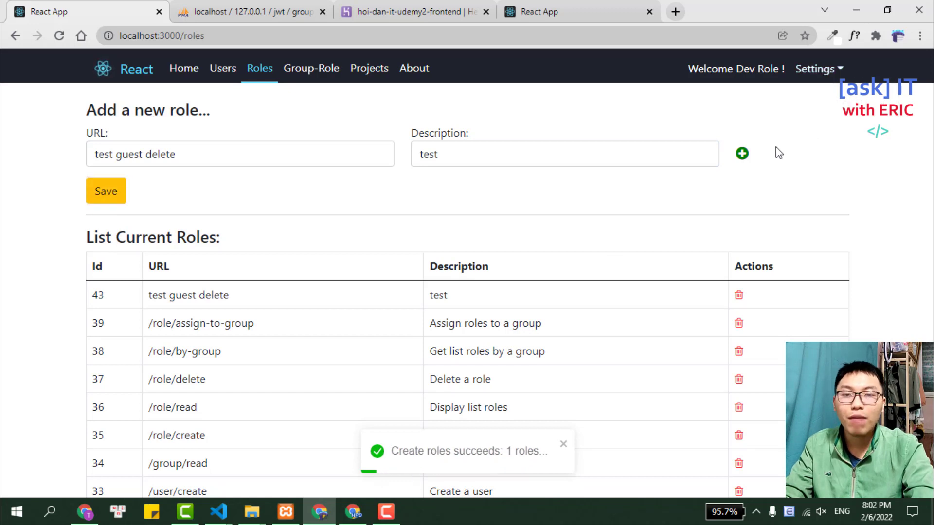
{"action": "left_click", "coordinate": [826, 70]}
- Log out and sign in with the guest user's e-mail and password
{"action": "left_click", "coordinate": [811, 138]}
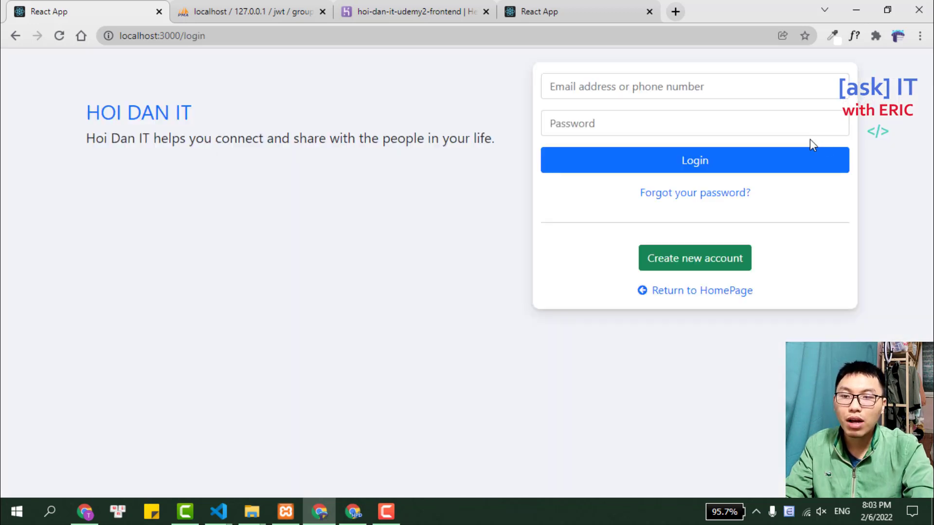
{"action": "left_click", "coordinate": [602, 88]}
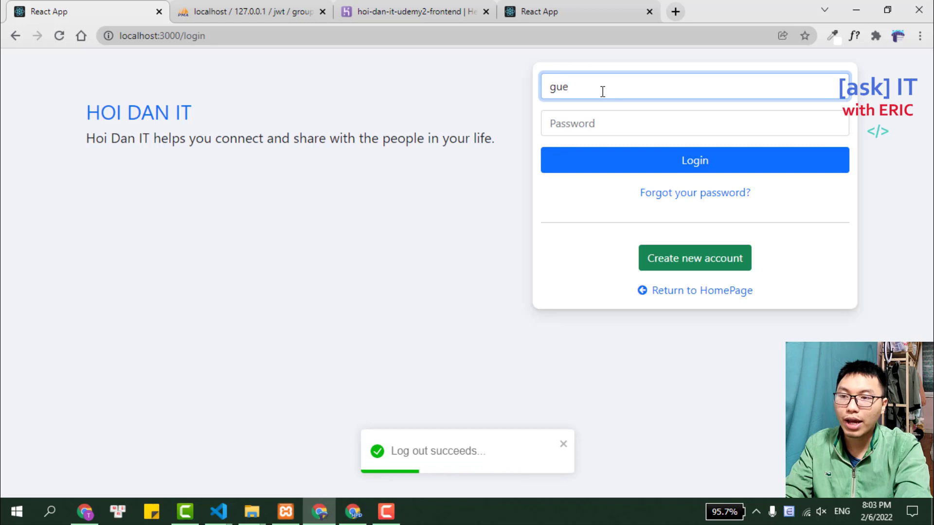
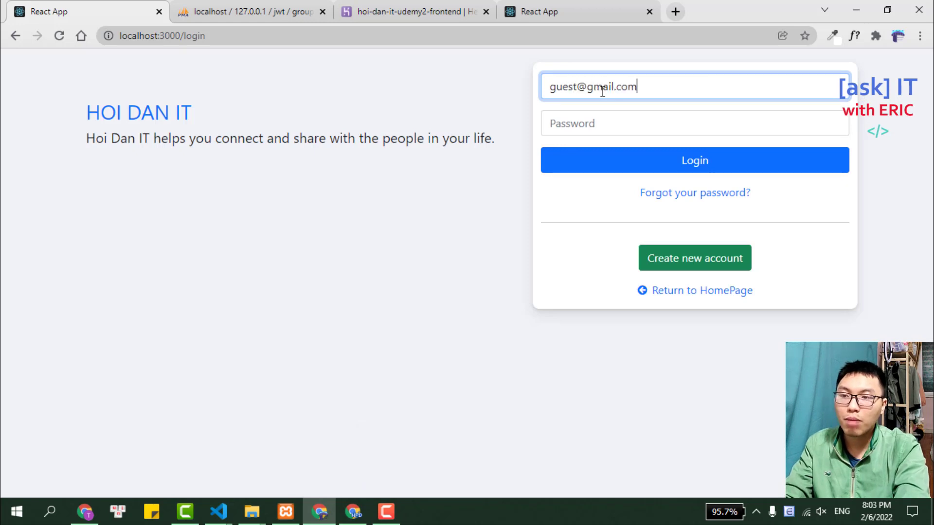
{"action": "key", "text": "Tab"}
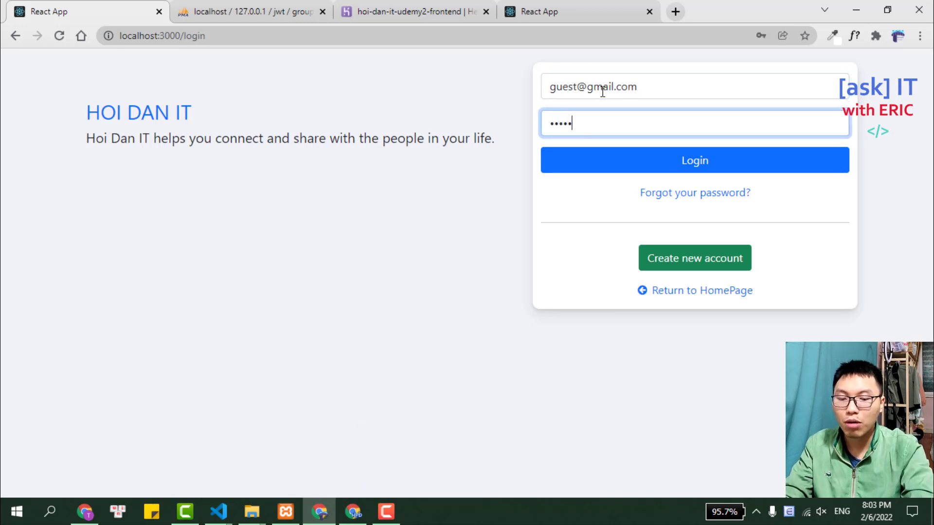
{"action": "key", "text": "Return"}
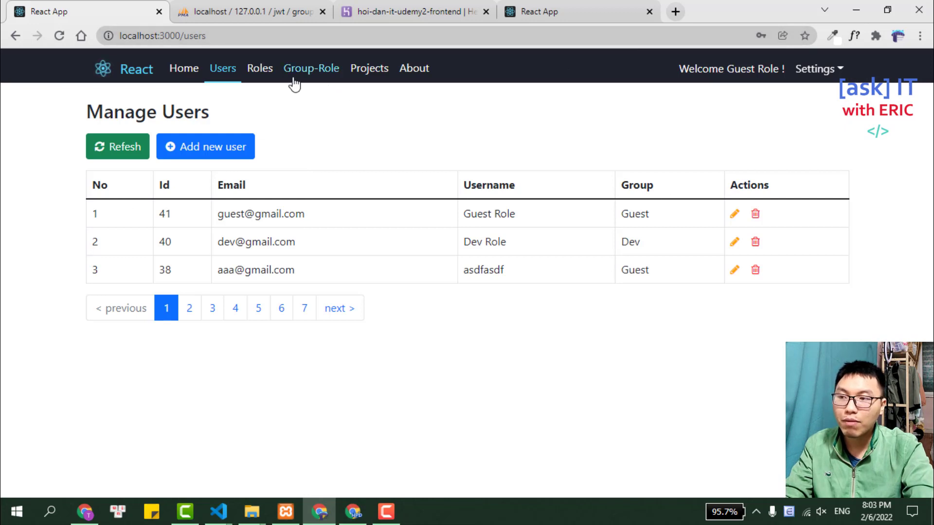
{"action": "left_click", "coordinate": [588, 235]}
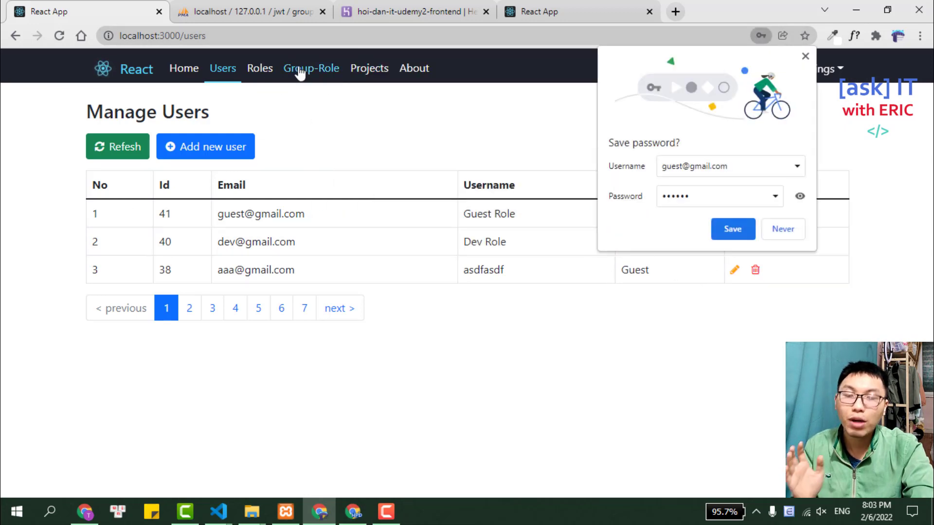
- Check that the Guest group now has /role/delete on the Group-Role page
{"action": "left_click", "coordinate": [307, 68]}
{"action": "left_click", "coordinate": [171, 155]}
{"action": "left_click", "coordinate": [146, 222]}
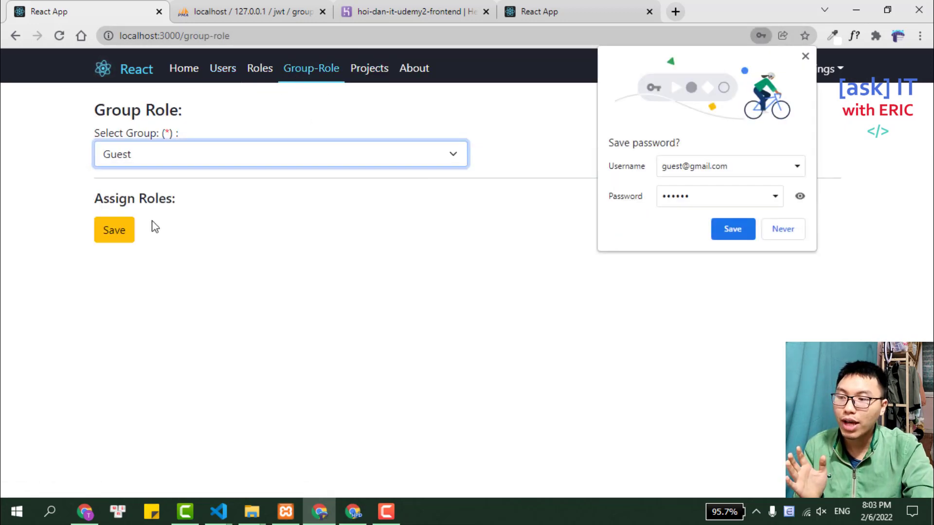
{"action": "left_click", "coordinate": [777, 235]}
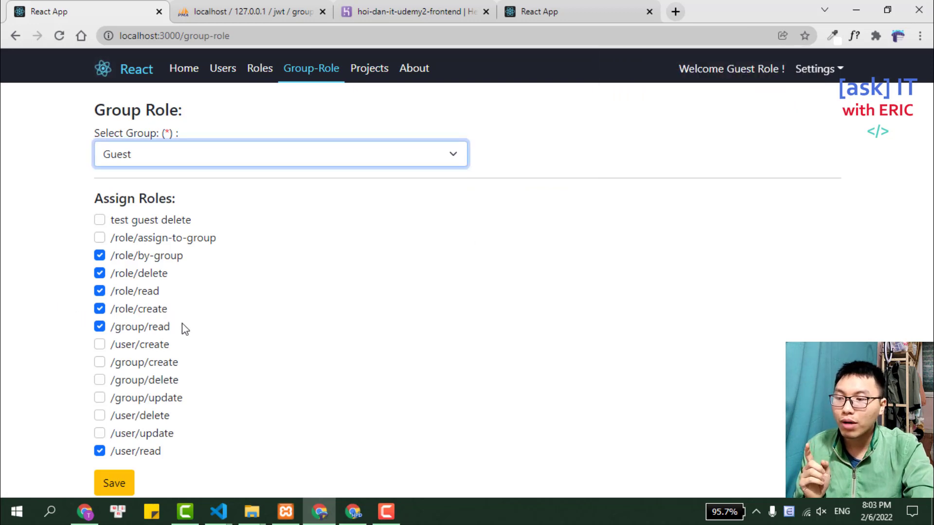
{"action": "left_click_drag", "start_coordinate": [189, 280], "coordinate": [113, 279]}
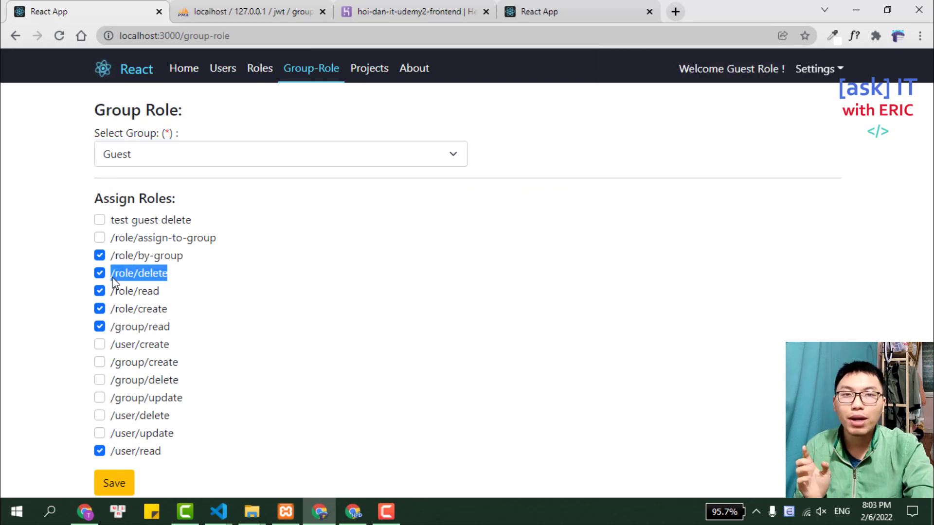
- Delete the 'test guest delete' role (row 43) from the Roles list
{"action": "left_click", "coordinate": [257, 70]}
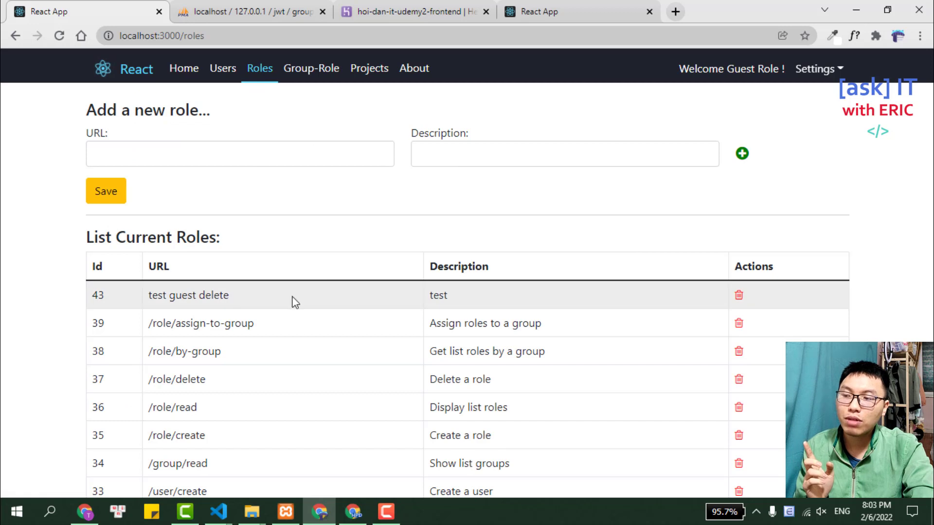
{"action": "left_click_drag", "start_coordinate": [459, 300], "coordinate": [430, 294]}
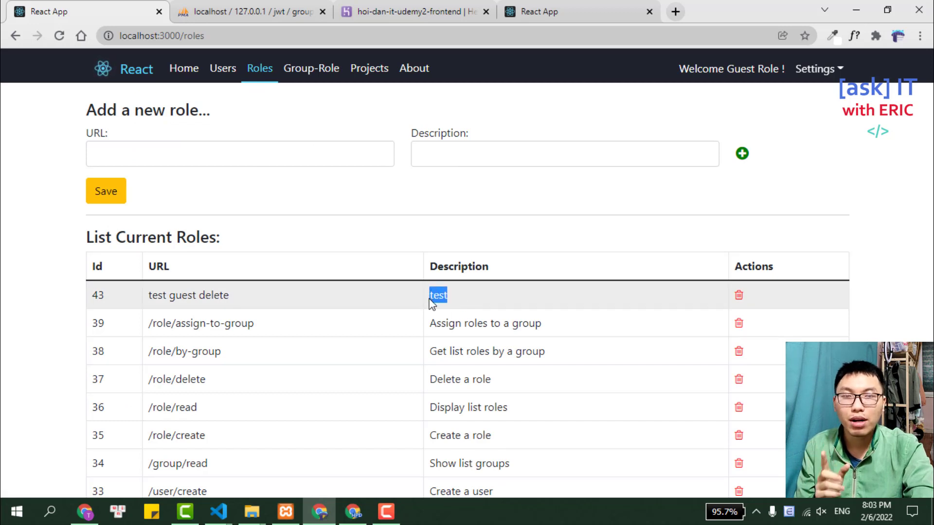
{"action": "left_click", "coordinate": [739, 295]}
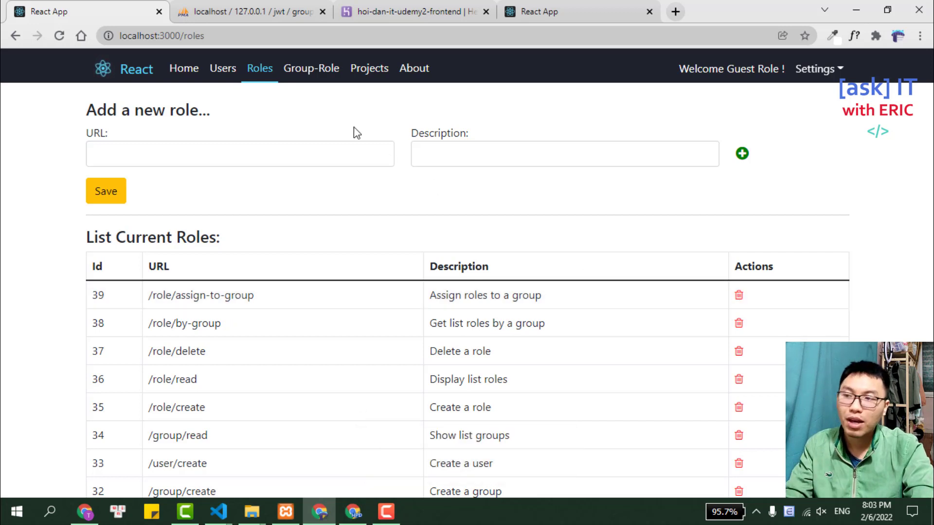
- Show the About page's course topics, starting with Pagination
{"action": "left_click", "coordinate": [414, 68]}
{"action": "scroll", "coordinate": [414, 180], "scroll_direction": "down", "scroll_amount": 5}
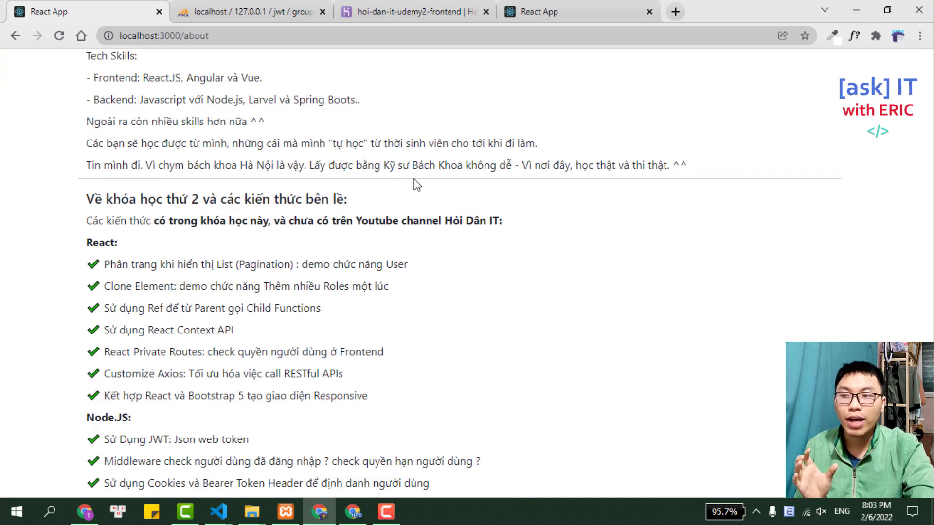
{"action": "scroll", "coordinate": [415, 182], "scroll_direction": "up", "scroll_amount": 5}
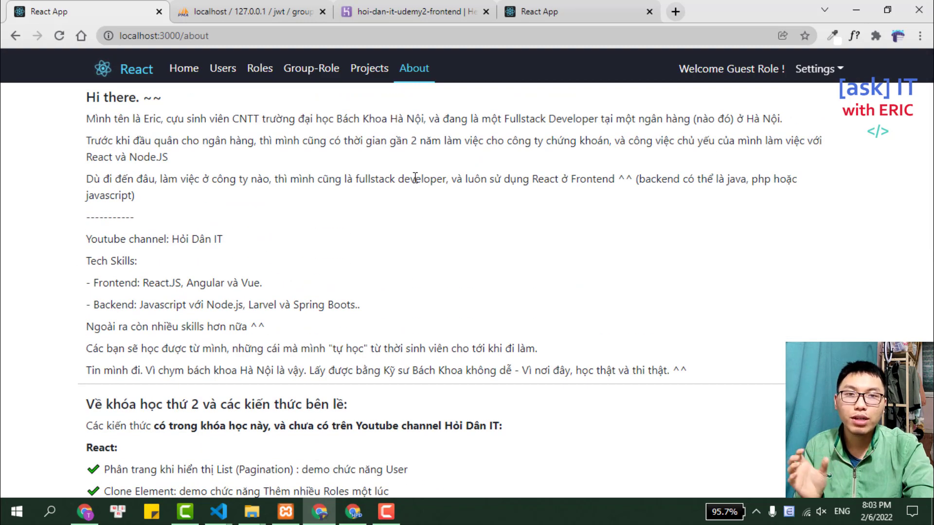
{"action": "scroll", "coordinate": [416, 175], "scroll_direction": "down", "scroll_amount": 5}
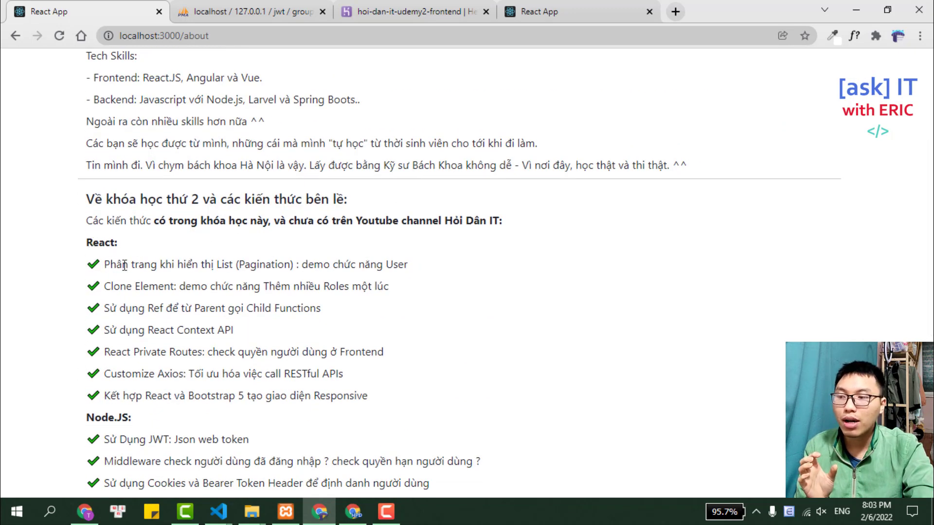
{"action": "left_click_drag", "start_coordinate": [102, 265], "coordinate": [434, 265]}
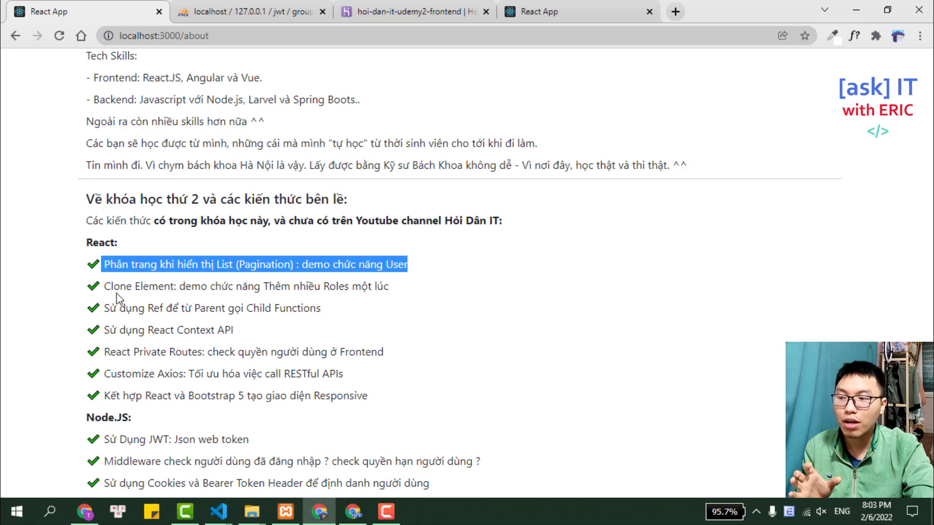
{"action": "left_click", "coordinate": [257, 265]}
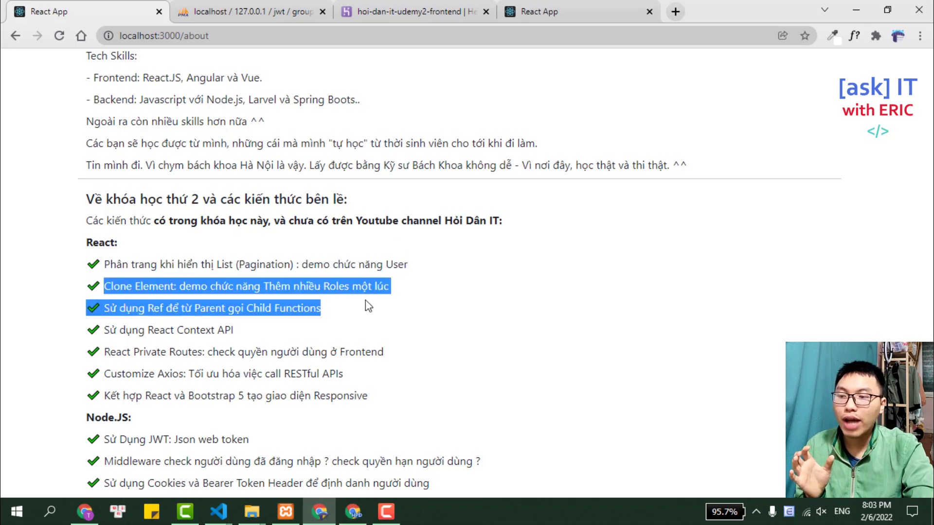
- On the deployed Heroku app's Roles page, add three extra URL/Description rows
{"action": "left_click_drag", "start_coordinate": [104, 286], "coordinate": [432, 295]}
{"action": "left_click", "coordinate": [538, 13]}
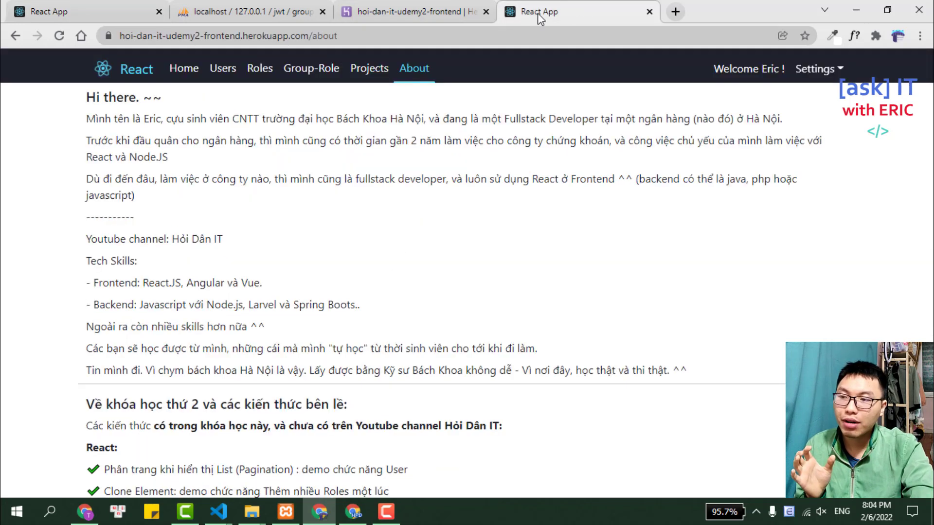
{"action": "left_click", "coordinate": [311, 68]}
{"action": "left_click", "coordinate": [252, 71]}
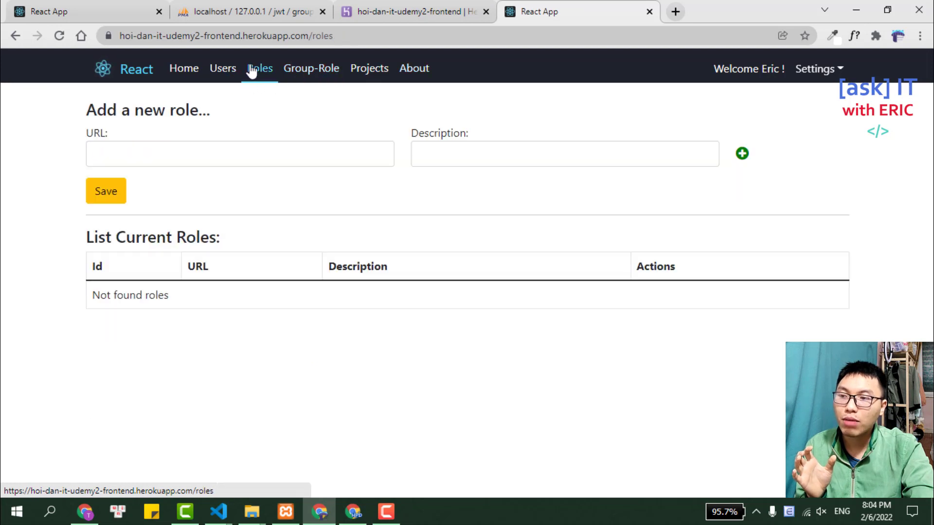
{"action": "left_click", "coordinate": [741, 153]}
{"action": "left_click", "coordinate": [742, 196]}
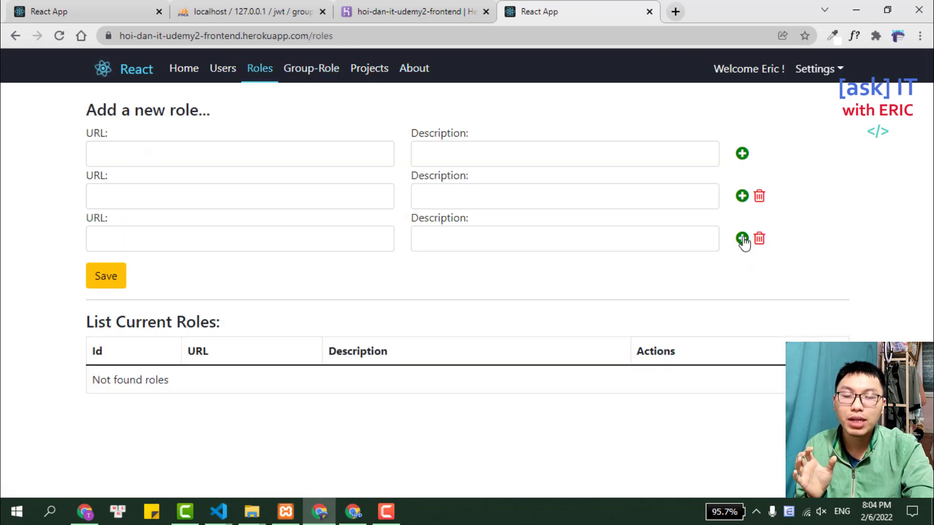
{"action": "left_click", "coordinate": [742, 239]}
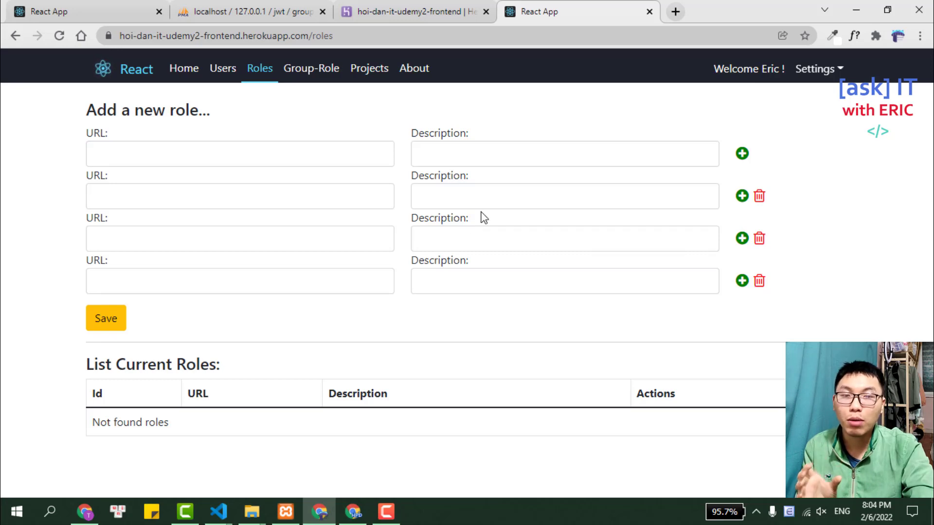
- Go back to the localhost tab and open its Roles page
{"action": "left_click", "coordinate": [105, 7]}
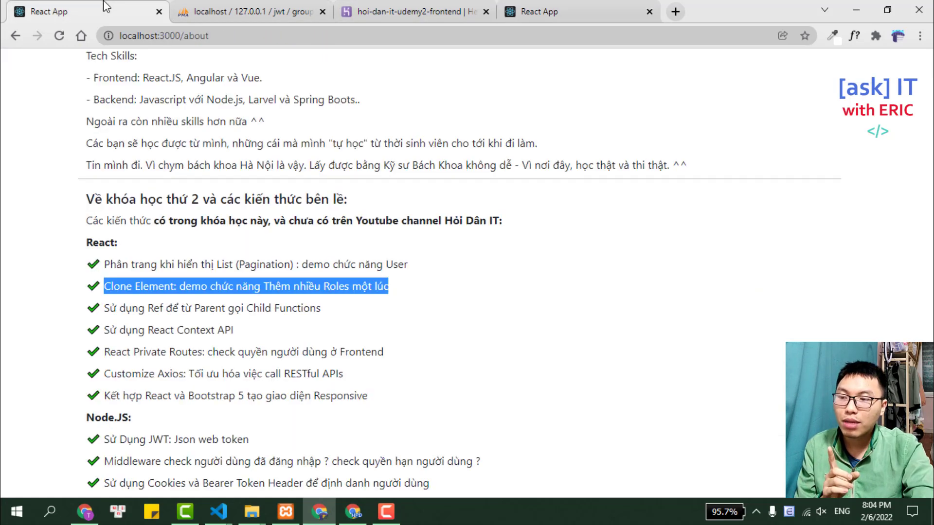
{"action": "left_click_drag", "start_coordinate": [101, 311], "coordinate": [353, 319]}
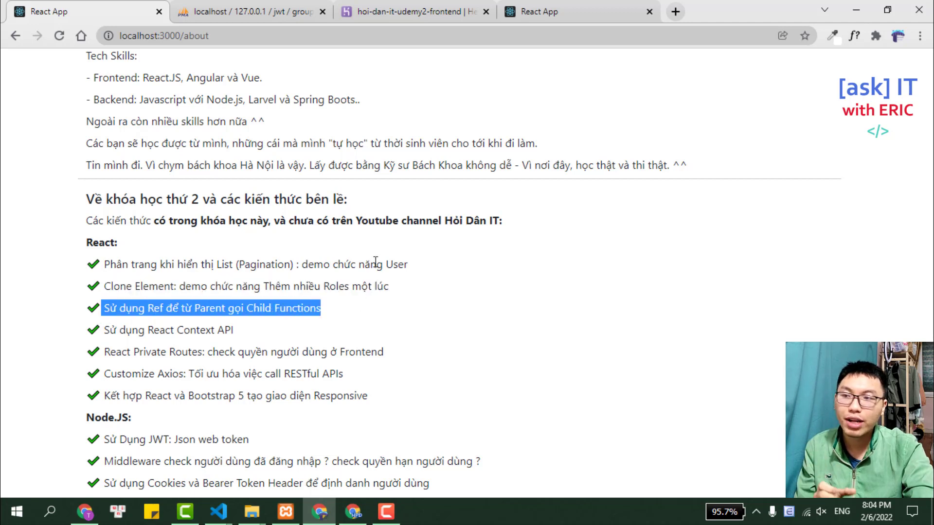
{"action": "left_click", "coordinate": [557, 8]}
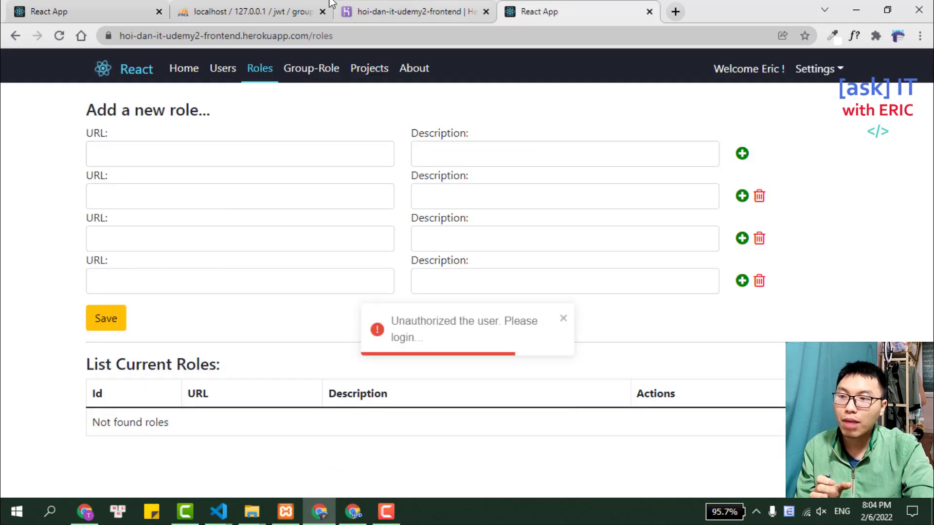
{"action": "left_click", "coordinate": [102, 7]}
{"action": "scroll", "coordinate": [463, 256], "scroll_direction": "up", "scroll_amount": 5}
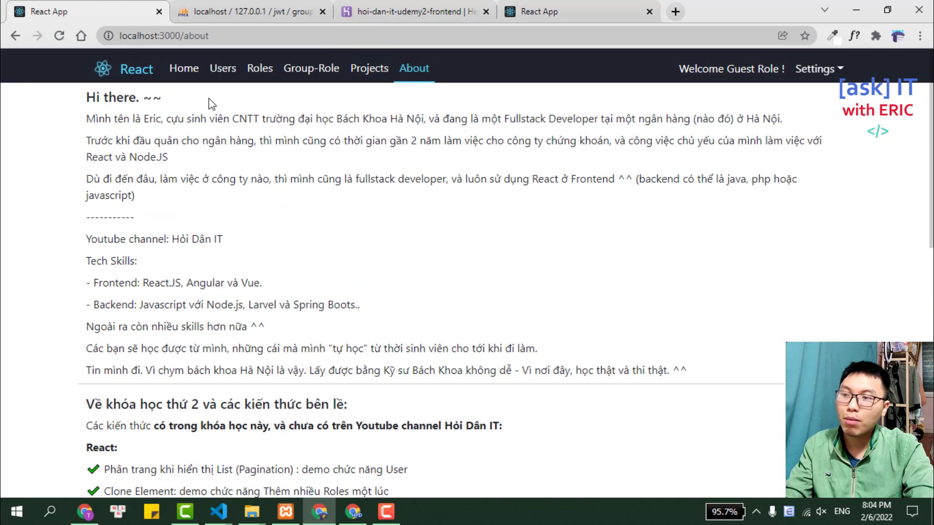
{"action": "left_click", "coordinate": [223, 68]}
{"action": "left_click", "coordinate": [261, 69]}
- Save a new role with URL sdf and description asdfasdf, listed as role 44
{"action": "left_click", "coordinate": [180, 151]}
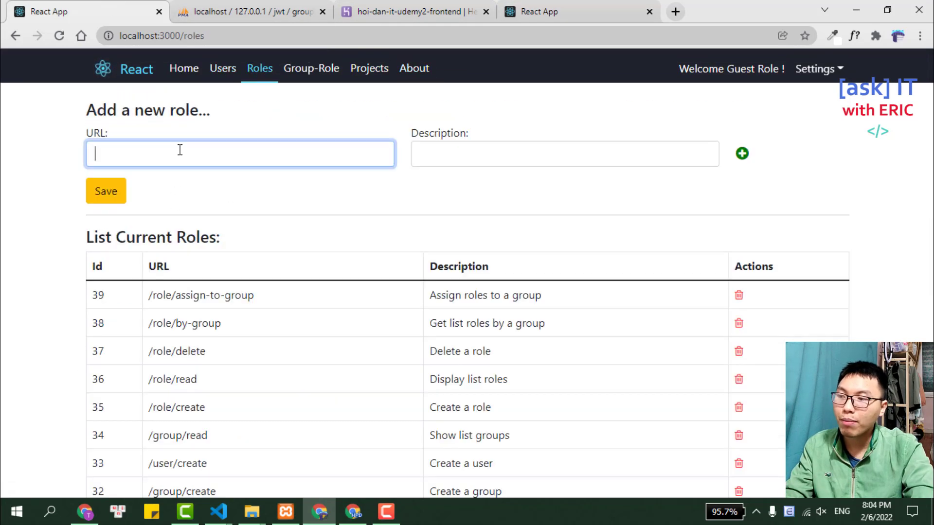
{"action": "type", "text": "sdf"}
{"action": "left_click", "coordinate": [455, 151]}
{"action": "type", "text": "asdfasdf"}
{"action": "left_click", "coordinate": [125, 197]}
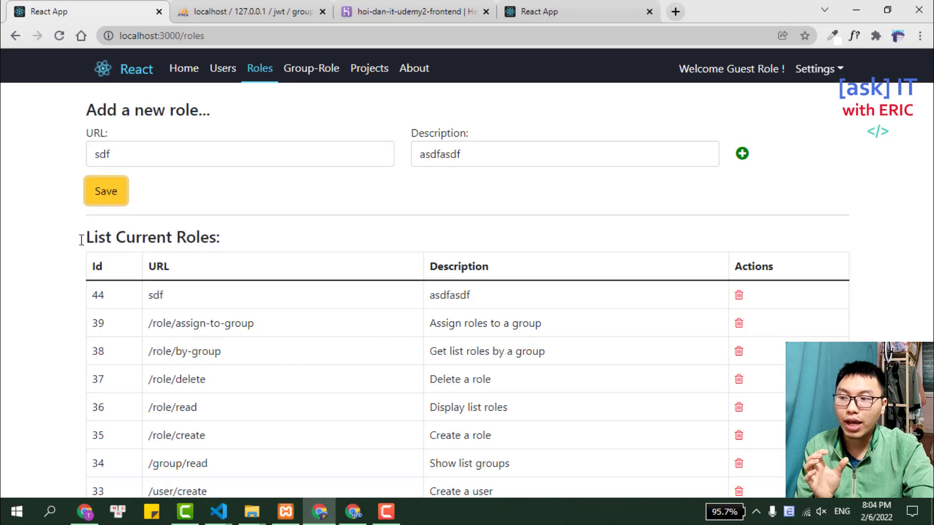
{"action": "left_click_drag", "start_coordinate": [81, 238], "coordinate": [709, 400]}
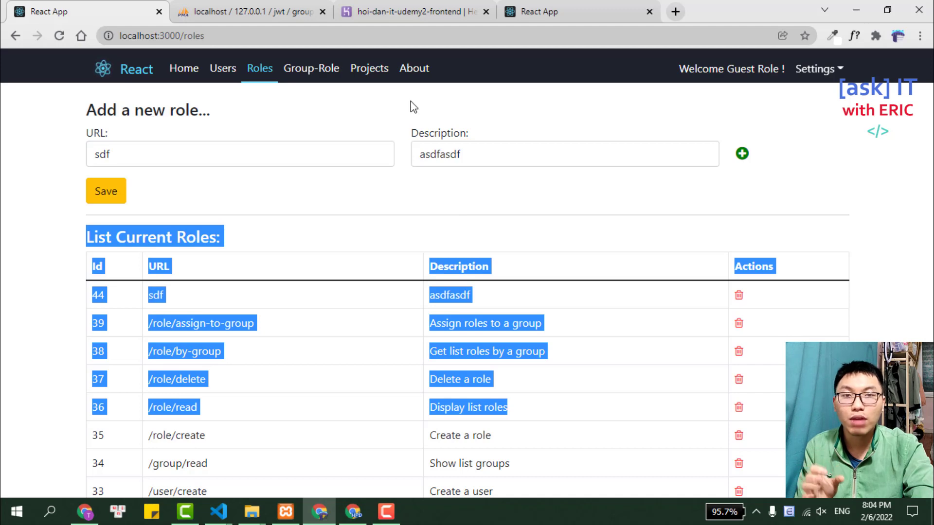
{"action": "left_click", "coordinate": [414, 69]}
{"action": "scroll", "coordinate": [307, 243], "scroll_direction": "down", "scroll_amount": 3}
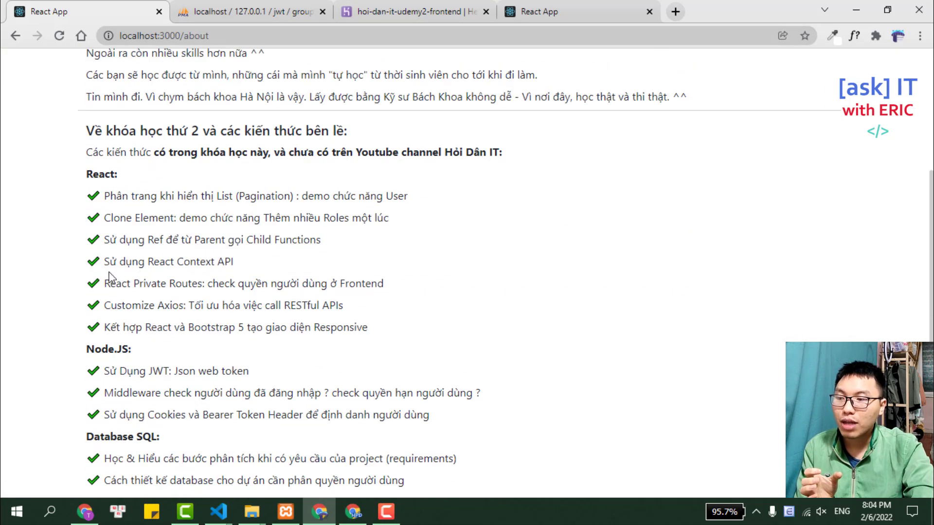
{"action": "left_click_drag", "start_coordinate": [105, 262], "coordinate": [270, 271]}
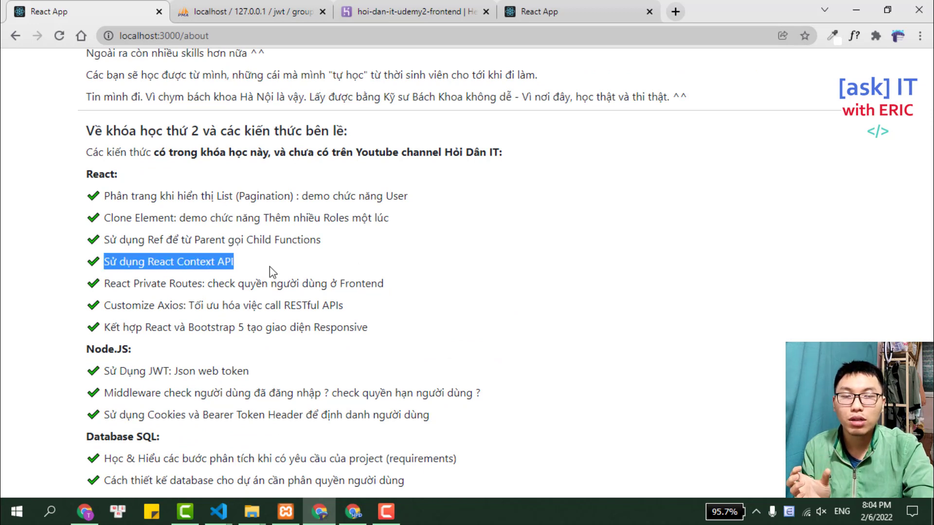
{"action": "left_click_drag", "start_coordinate": [108, 285], "coordinate": [464, 286]}
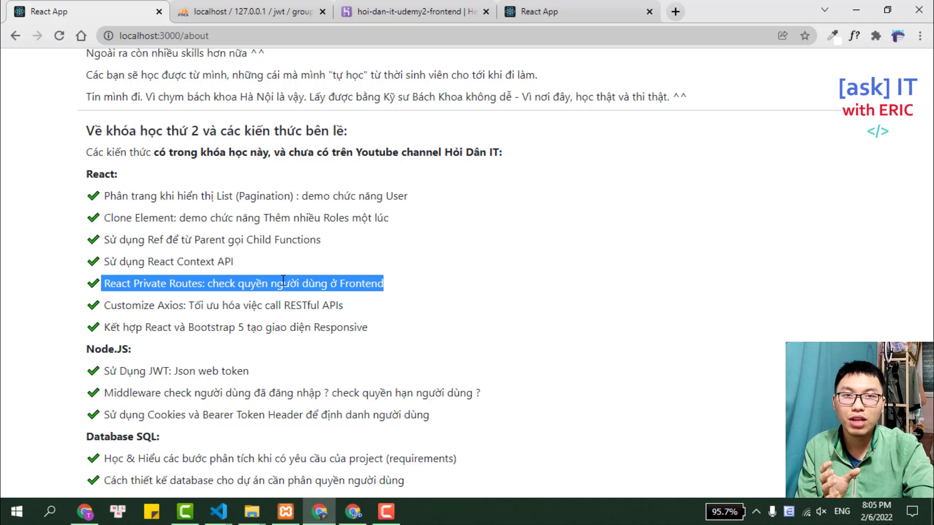
{"action": "left_click_drag", "start_coordinate": [112, 322], "coordinate": [381, 329]}
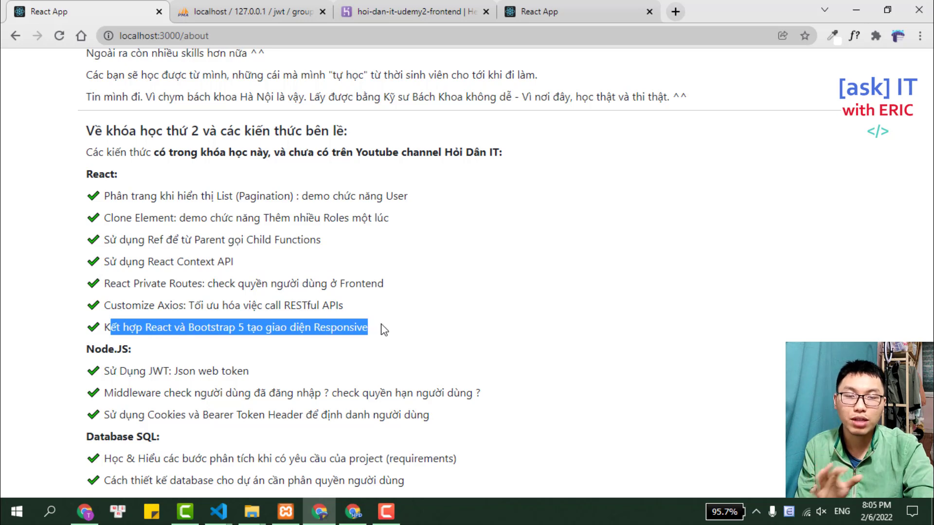
{"action": "scroll", "coordinate": [404, 254], "scroll_direction": "down", "scroll_amount": 3}
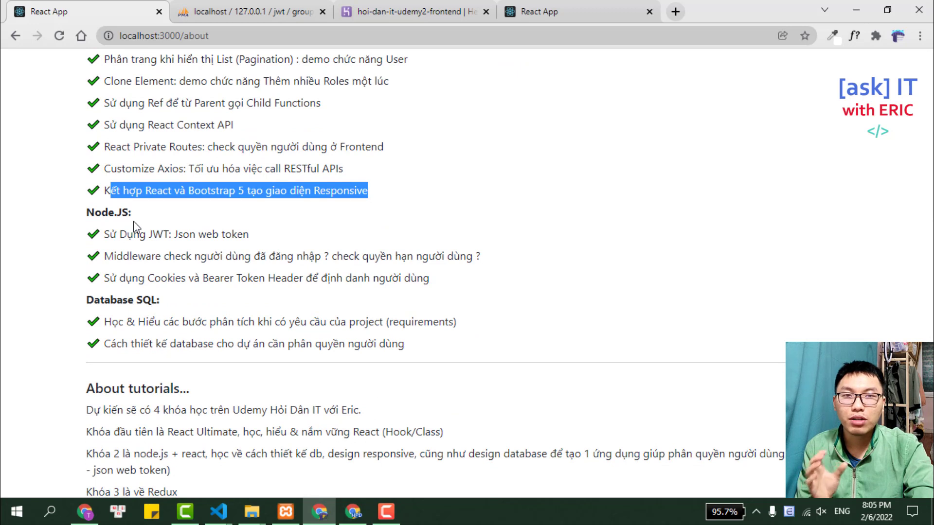
{"action": "right_click", "coordinate": [435, 204]}
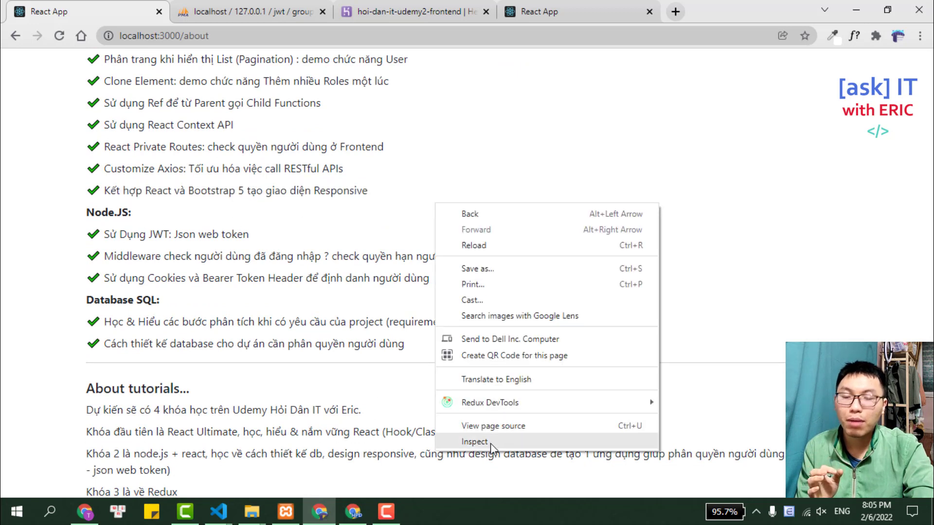
{"action": "left_click", "coordinate": [488, 442]}
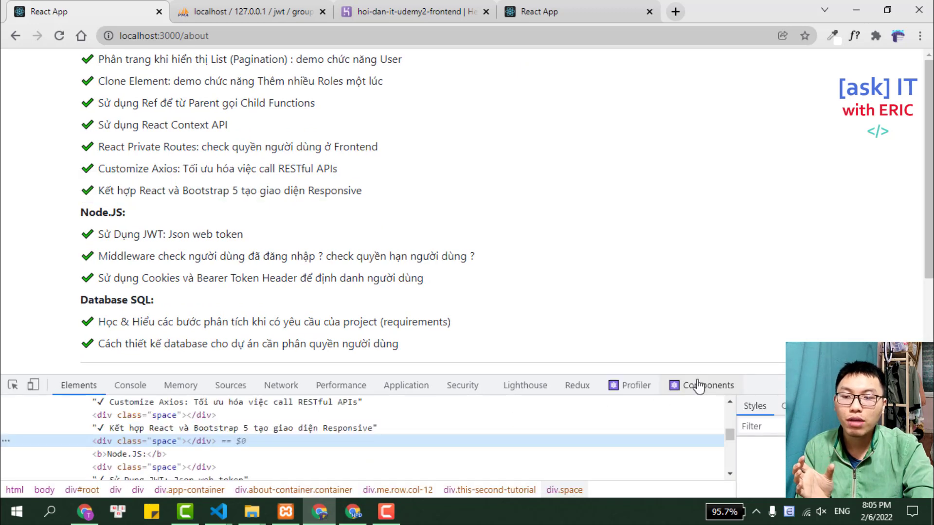
{"action": "left_click_drag", "start_coordinate": [758, 374], "coordinate": [216, 152]}
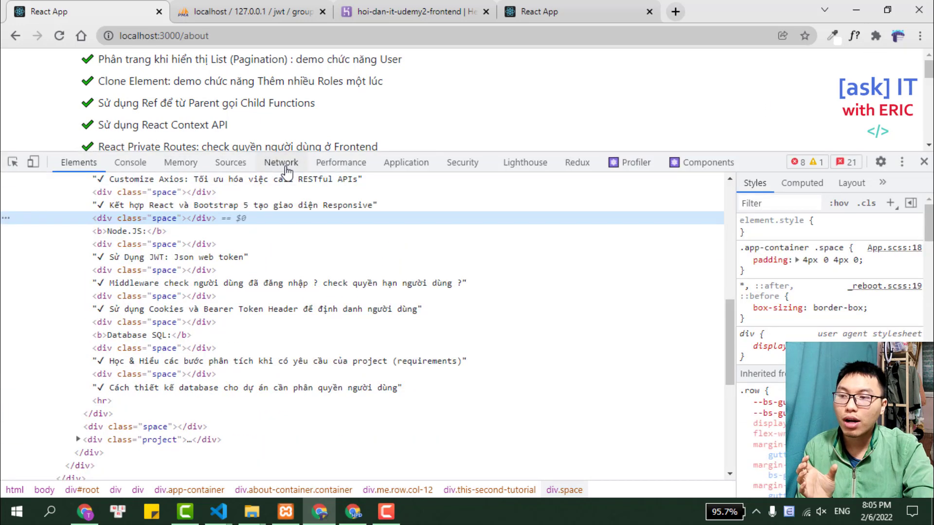
{"action": "left_click", "coordinate": [287, 168]}
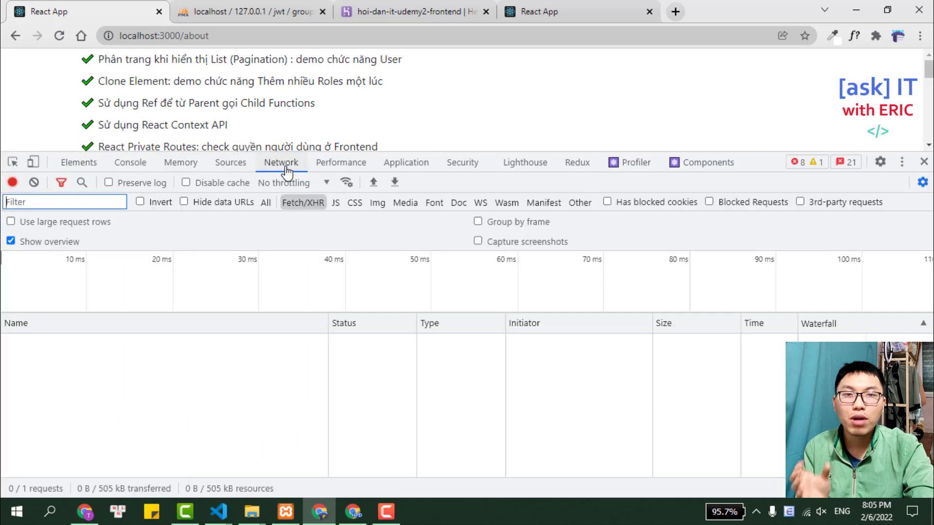
{"action": "left_click", "coordinate": [59, 36]}
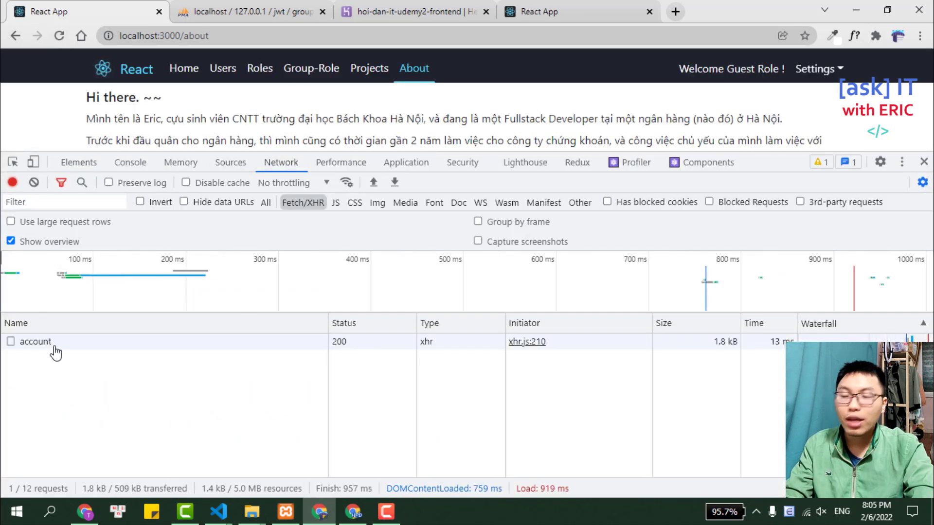
{"action": "left_click", "coordinate": [55, 346]}
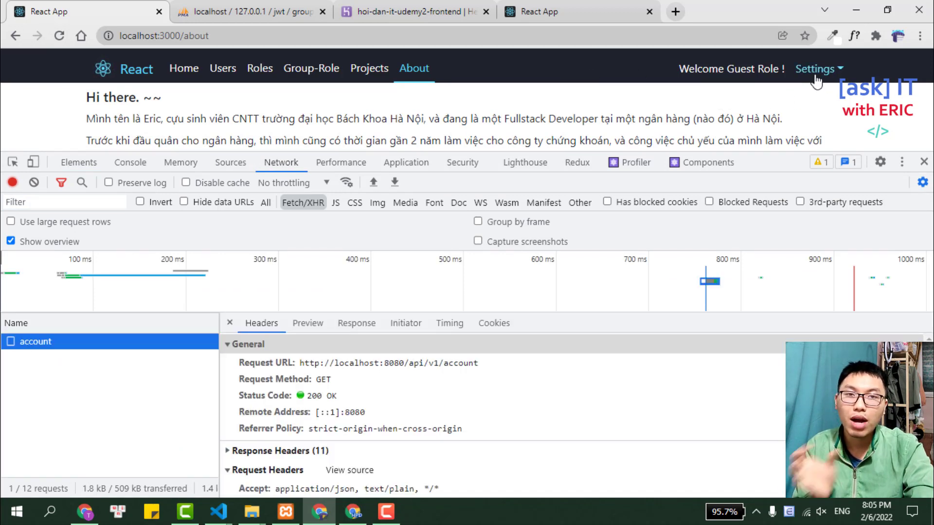
{"action": "left_click", "coordinate": [316, 324]}
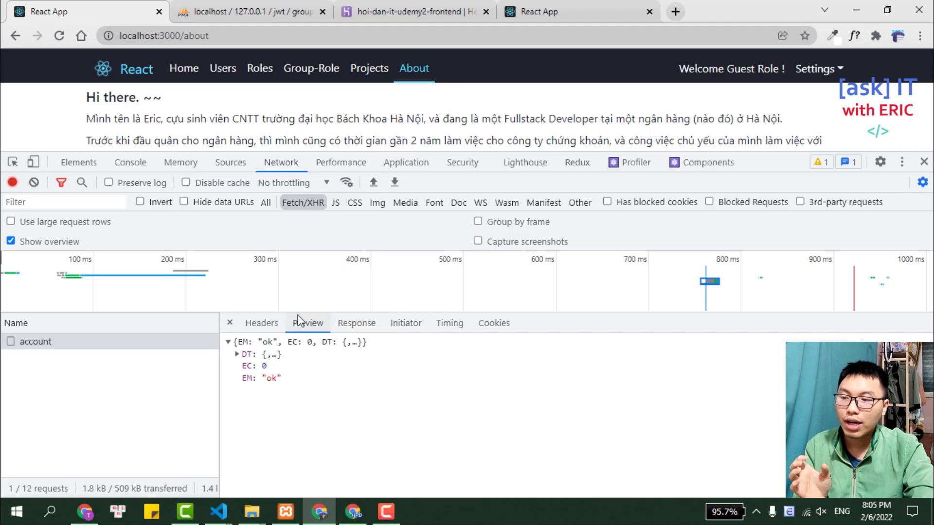
{"action": "left_click", "coordinate": [262, 323]}
{"action": "scroll", "coordinate": [384, 386], "scroll_direction": "down", "scroll_amount": 5}
{"action": "scroll", "coordinate": [385, 385], "scroll_direction": "up", "scroll_amount": 1}
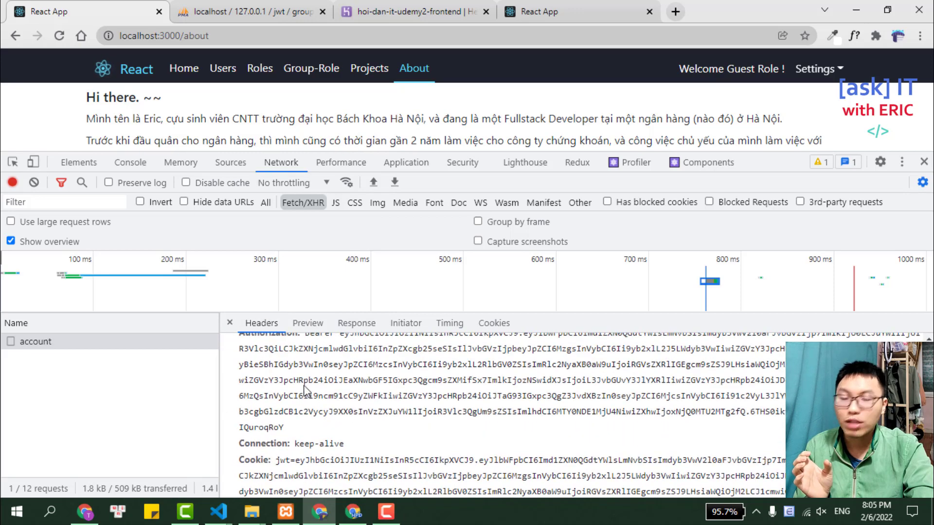
{"action": "scroll", "coordinate": [307, 388], "scroll_direction": "up", "scroll_amount": 3}
{"action": "triple_click", "coordinate": [357, 407]}
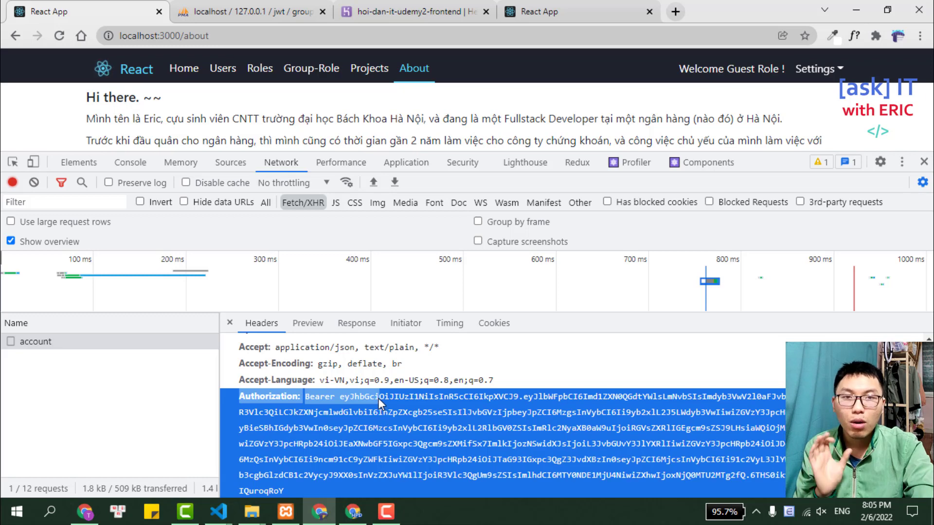
{"action": "left_click", "coordinate": [378, 399]}
{"action": "scroll", "coordinate": [378, 398], "scroll_direction": "down", "scroll_amount": 5}
{"action": "scroll", "coordinate": [362, 424], "scroll_direction": "up", "scroll_amount": 2}
{"action": "scroll", "coordinate": [362, 424], "scroll_direction": "up", "scroll_amount": 2}
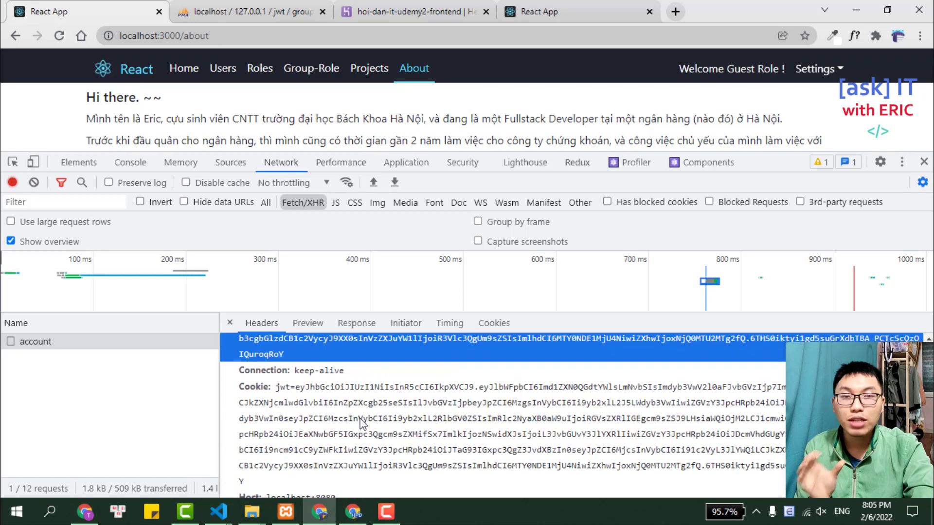
{"action": "triple_click", "coordinate": [270, 388]}
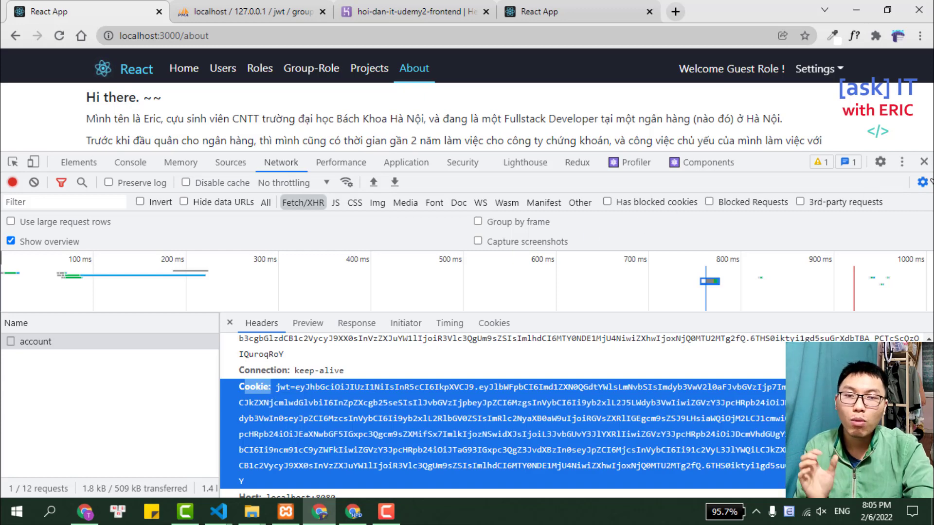
{"action": "left_click", "coordinate": [924, 162]}
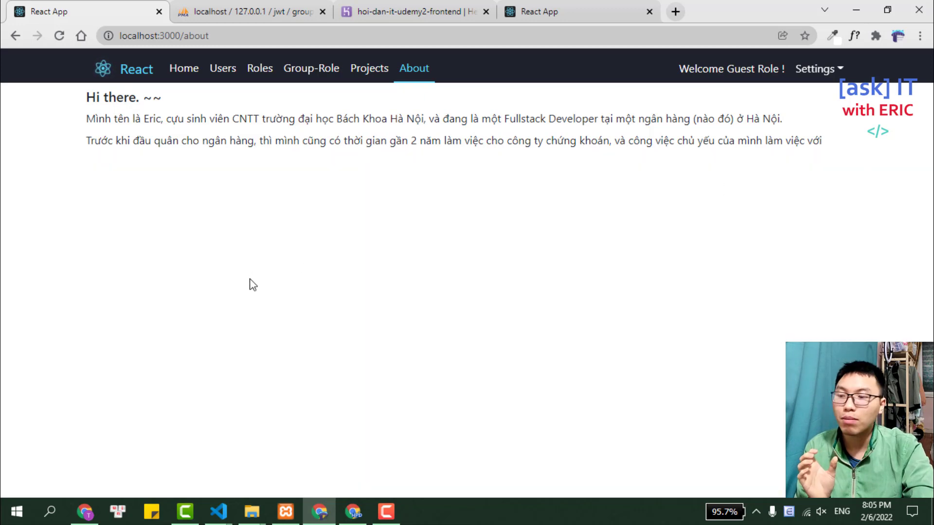
{"action": "left_click", "coordinate": [384, 69]}
{"action": "left_click", "coordinate": [419, 70]}
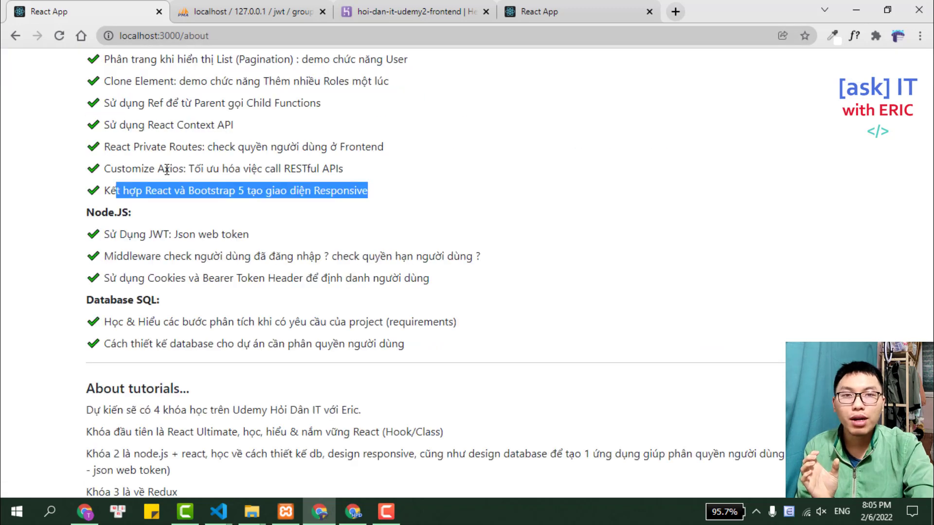
{"action": "left_click_drag", "start_coordinate": [101, 169], "coordinate": [424, 175]}
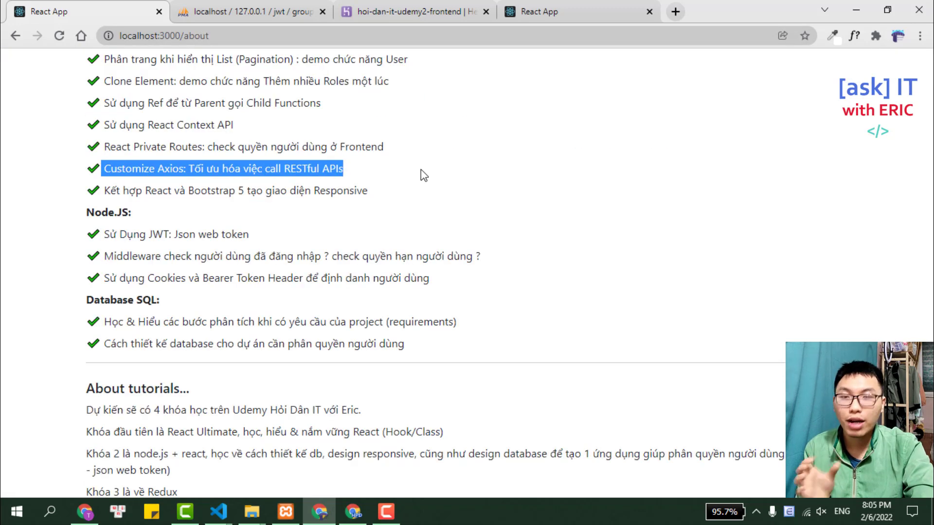
{"action": "left_click_drag", "start_coordinate": [110, 234], "coordinate": [285, 240]}
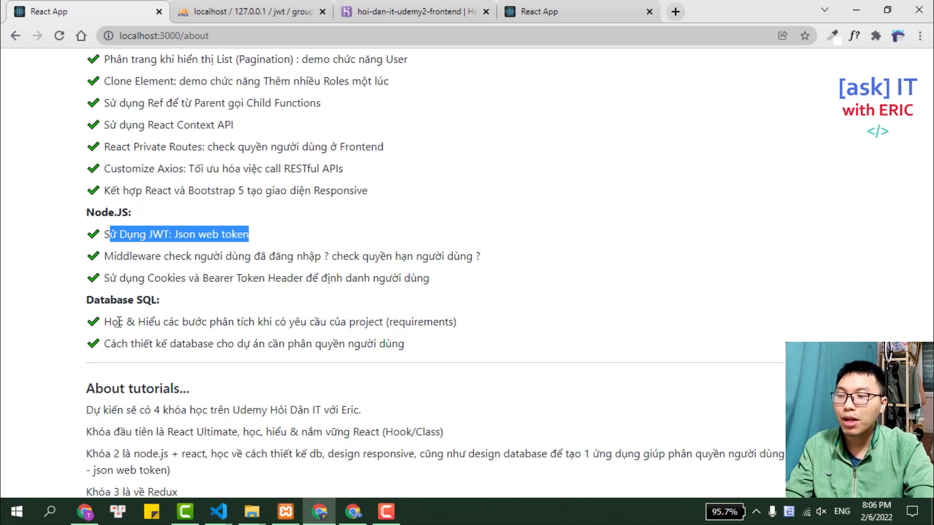
{"action": "left_click_drag", "start_coordinate": [104, 322], "coordinate": [411, 318]}
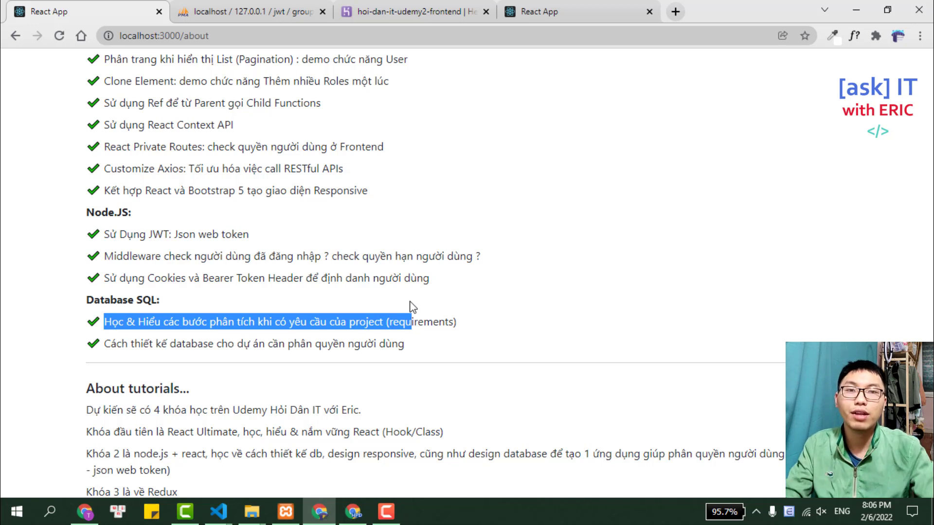
- In Udemy, collapse the Setup Env, Understand Node.JS, Design Database and React.JS sections
{"action": "key", "text": "alt+Tab"}
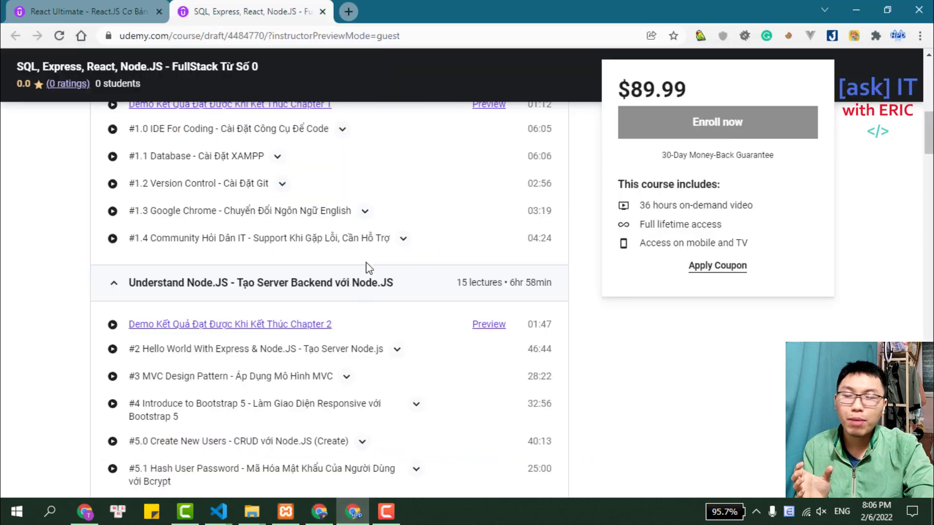
{"action": "scroll", "coordinate": [382, 267], "scroll_direction": "down", "scroll_amount": 3}
{"action": "scroll", "coordinate": [381, 269], "scroll_direction": "up", "scroll_amount": 4}
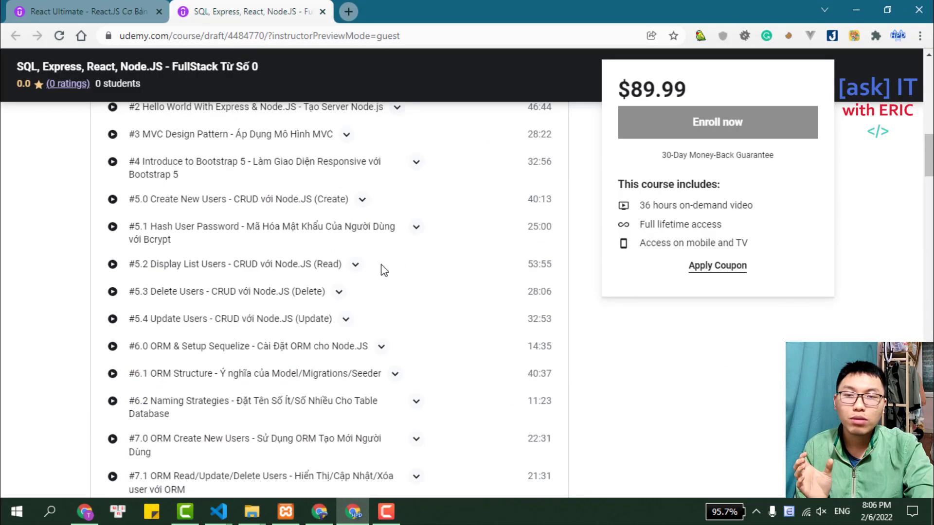
{"action": "scroll", "coordinate": [381, 269], "scroll_direction": "up", "scroll_amount": 5}
{"action": "scroll", "coordinate": [381, 269], "scroll_direction": "up", "scroll_amount": 4}
{"action": "left_click", "coordinate": [136, 215]}
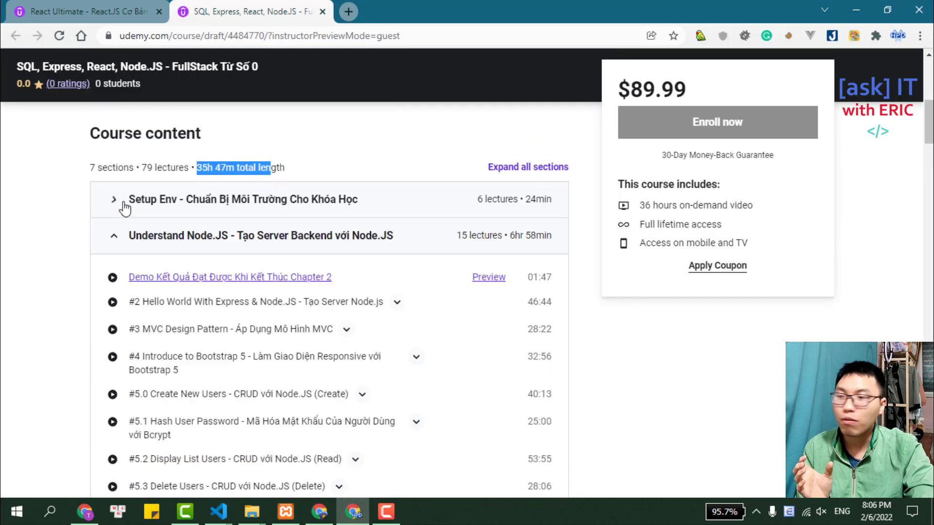
{"action": "left_click", "coordinate": [117, 237]}
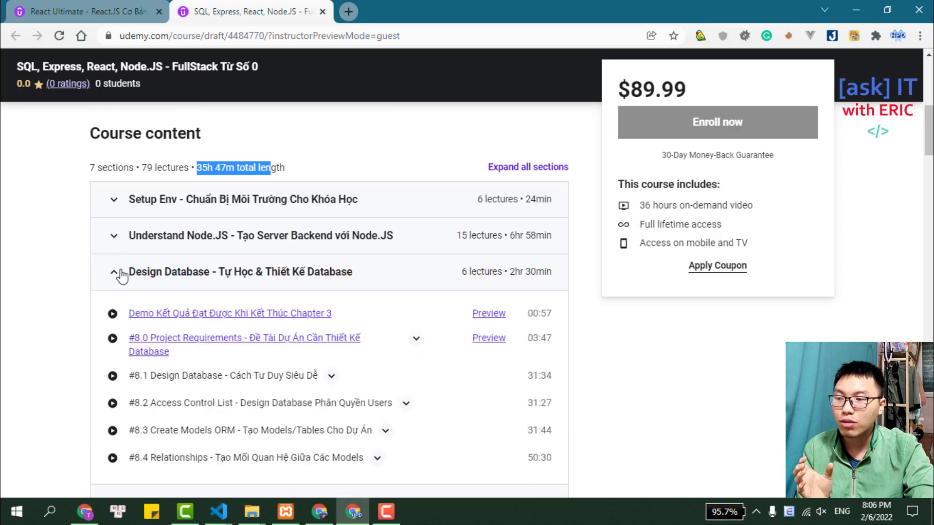
{"action": "left_click", "coordinate": [118, 272]}
{"action": "left_click", "coordinate": [115, 308]}
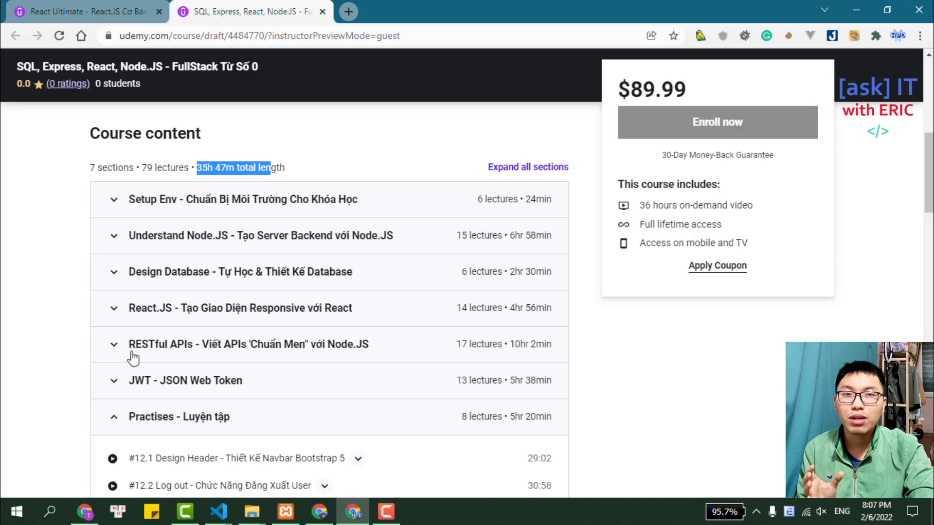
- In the Google Drive JWT folder, open Chapter 1: Setup Env to list its videos
{"action": "left_click", "coordinate": [85, 512]}
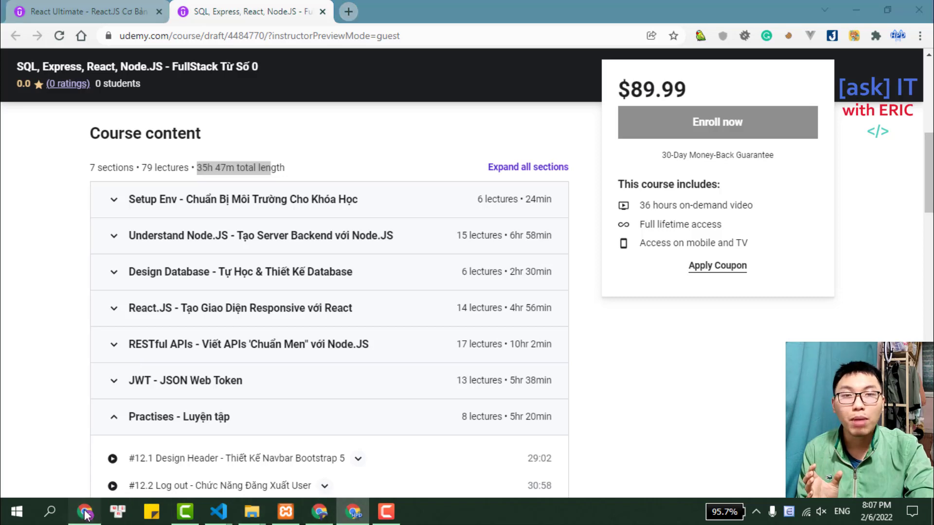
{"action": "left_click", "coordinate": [86, 495]}
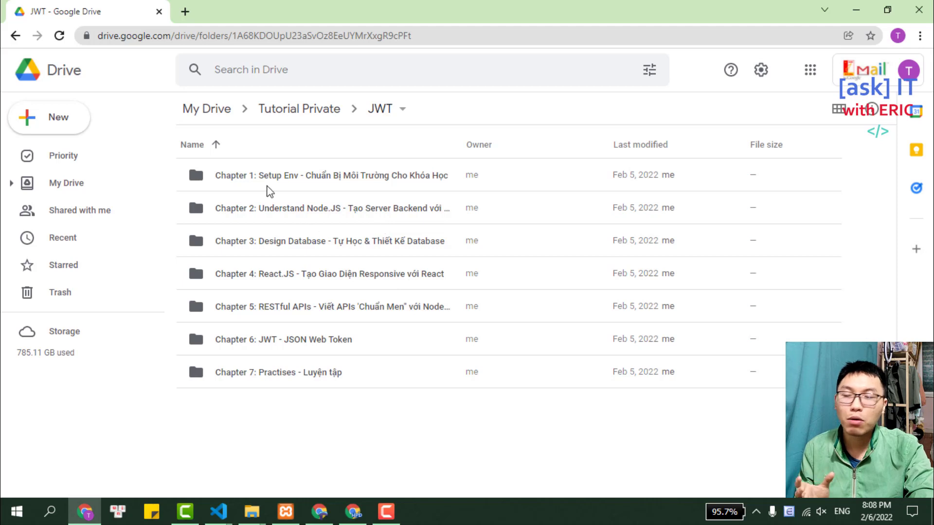
{"action": "double_click", "coordinate": [338, 189]}
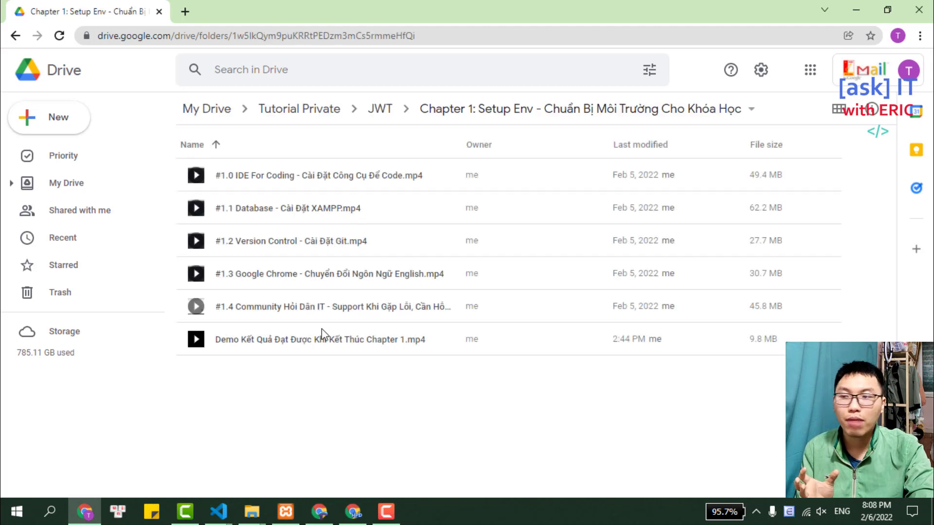